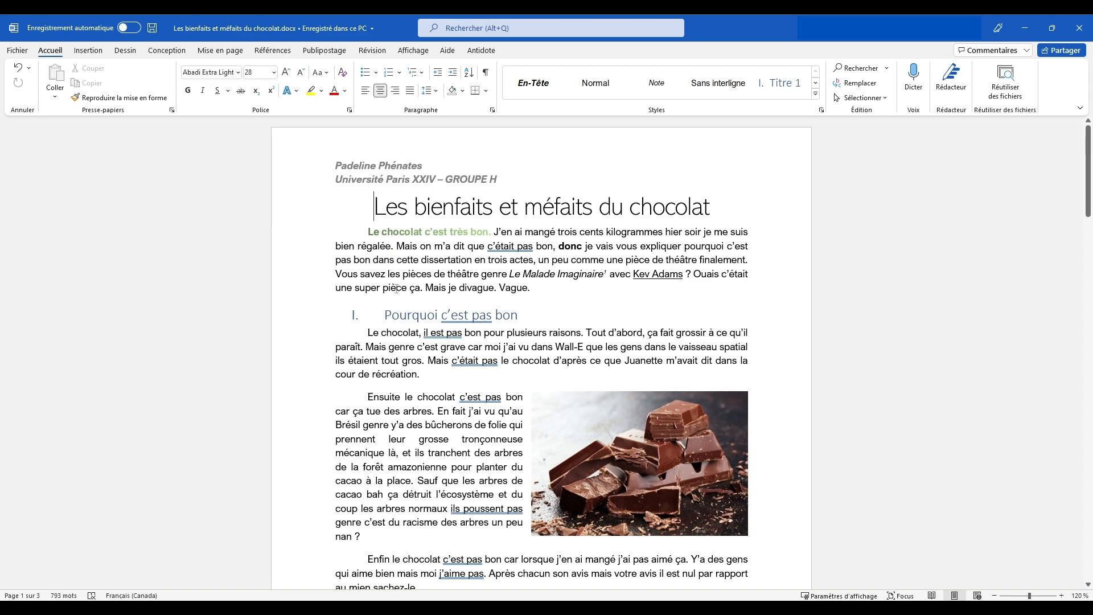
Step: Add an empty paragraph after the closing line "Voilà j'ai conclu allez maintenant chut." on page 3
scroll(397, 289, down, 8)
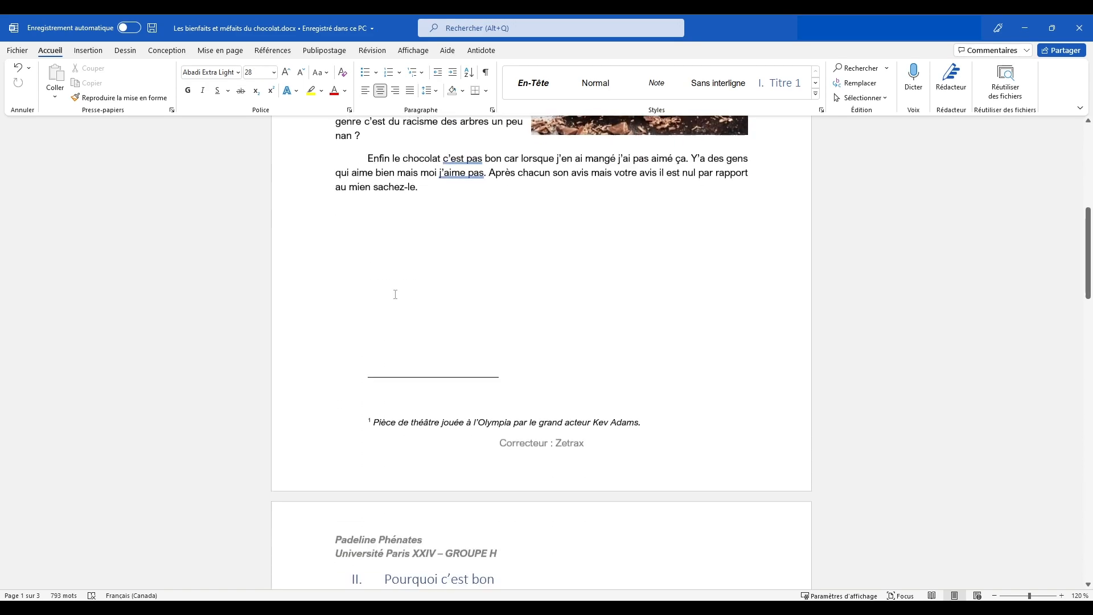
scroll(396, 299, down, 7)
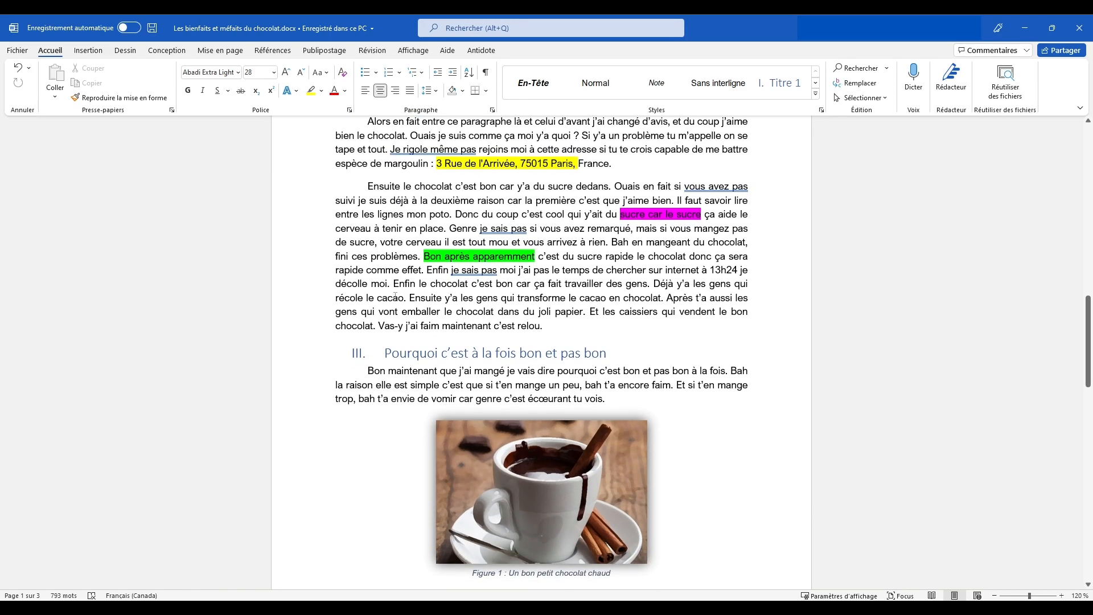
scroll(415, 313, up, 8)
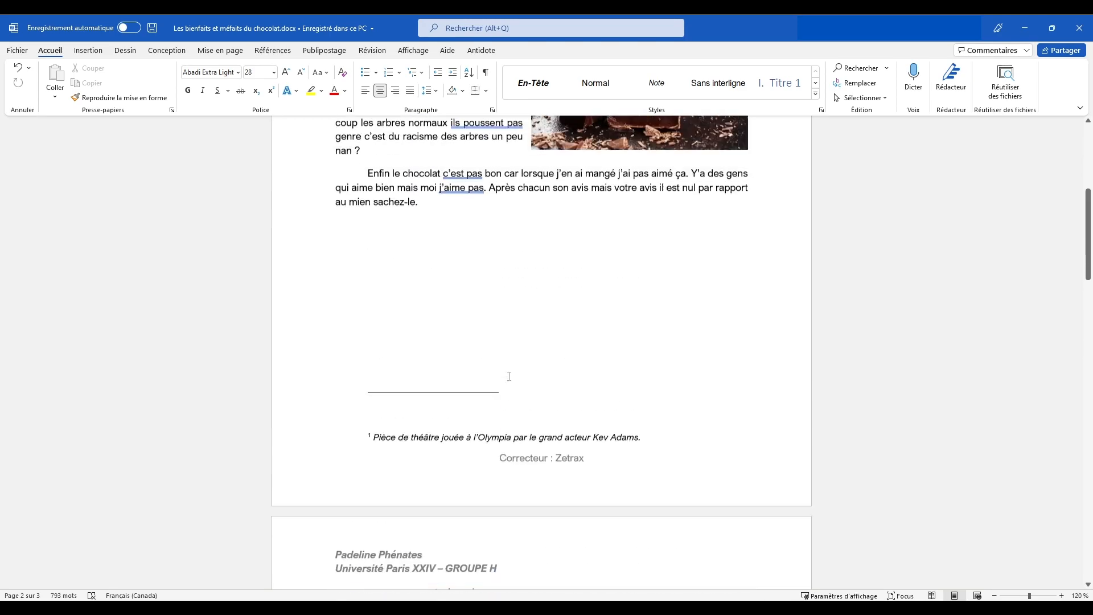
scroll(509, 376, down, 9)
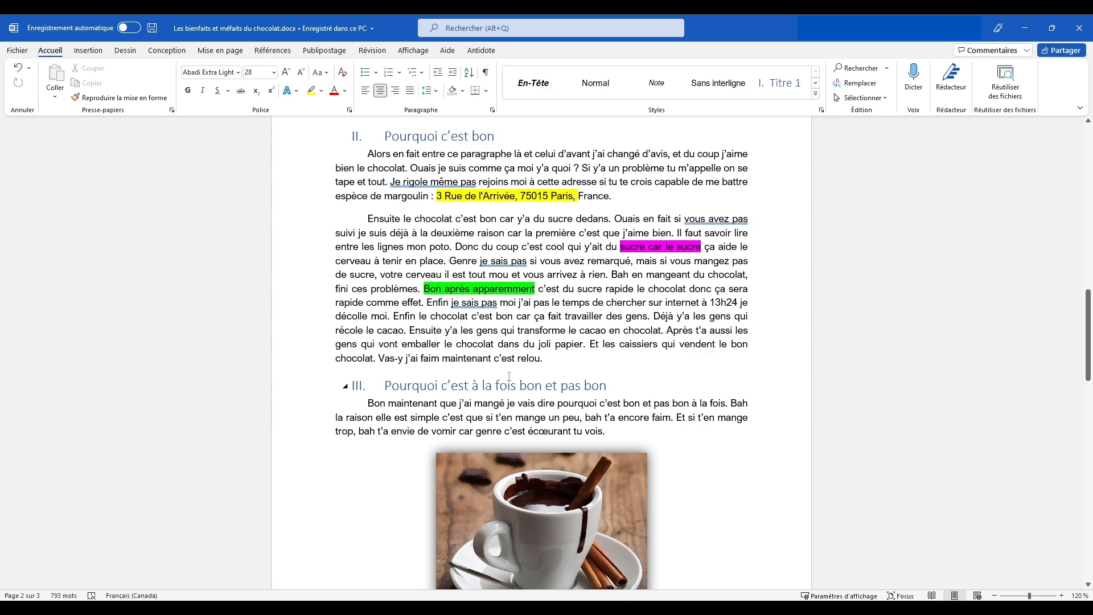
scroll(551, 303, down, 20)
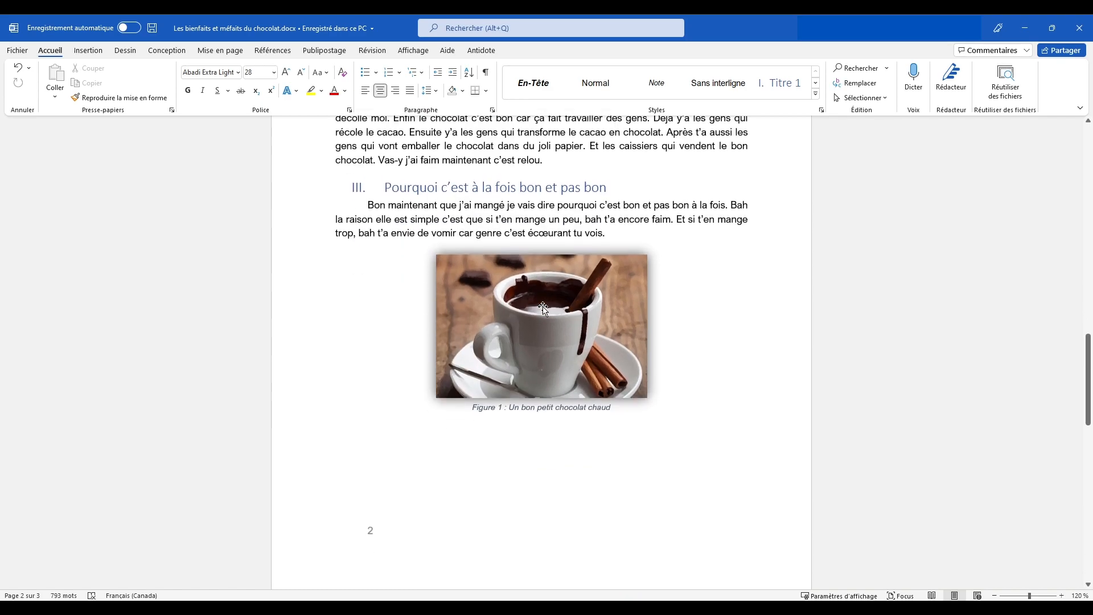
click(542, 306)
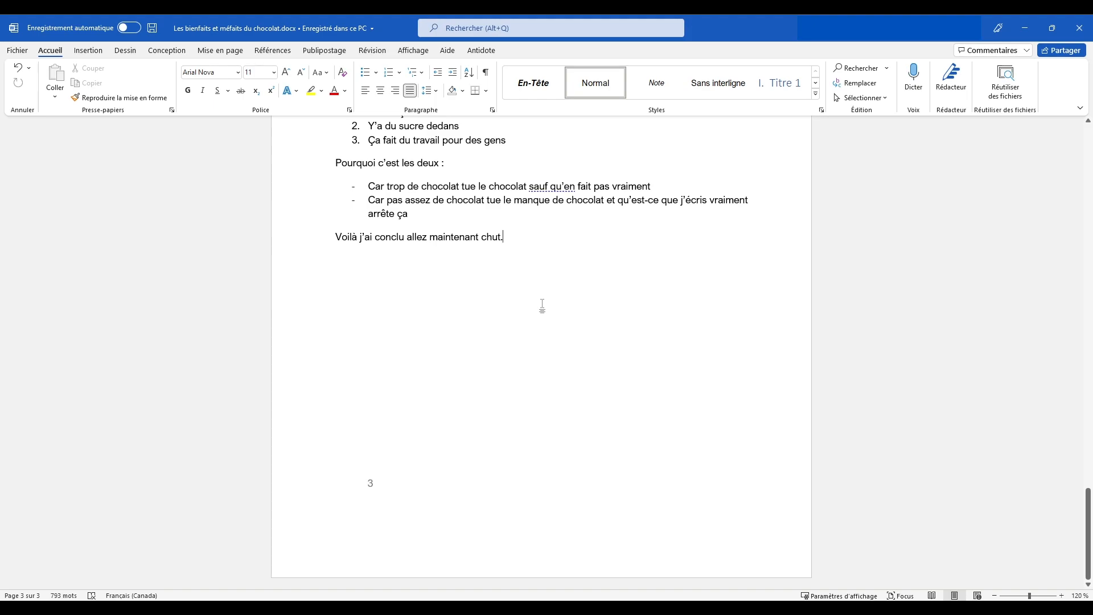
key(Return)
Step: Draw a rectangle shape about 8.53 cm wide and 5.08 cm high below the closing line on page 3
click(88, 51)
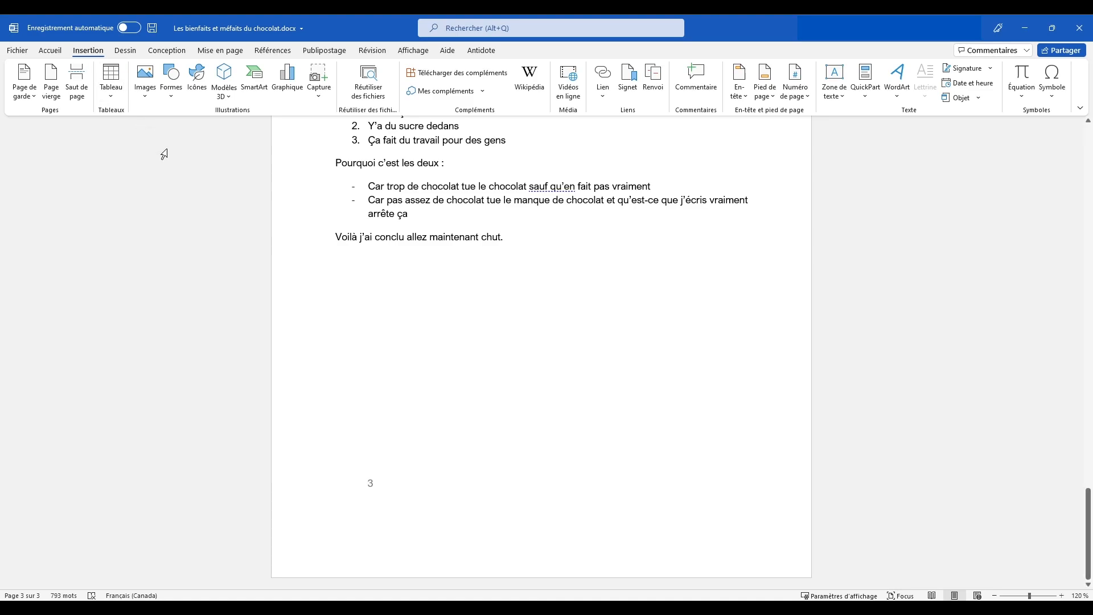
click(170, 83)
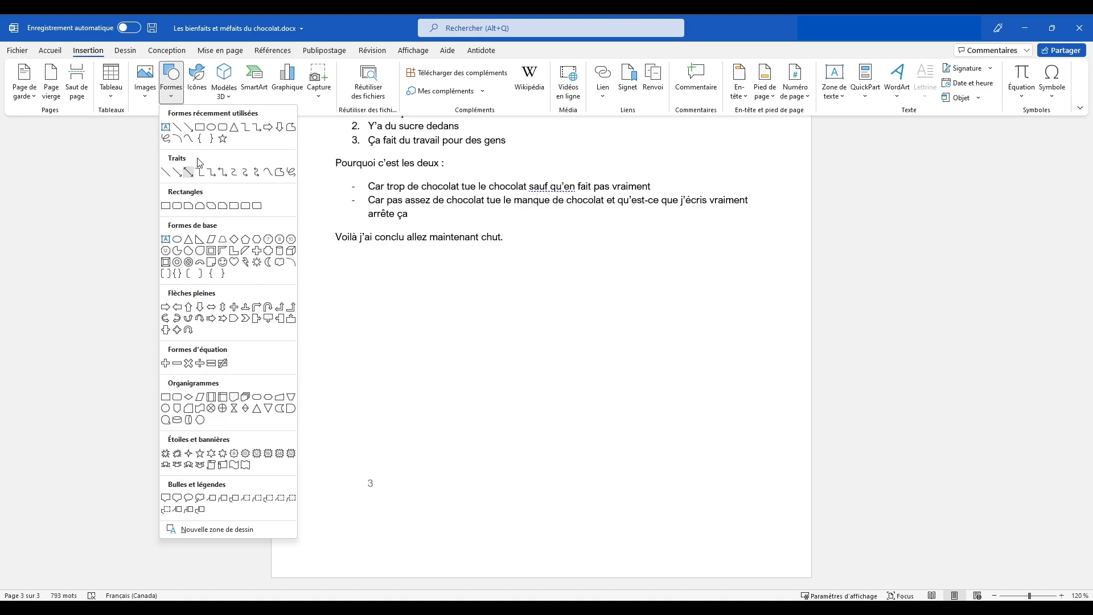
click(199, 128)
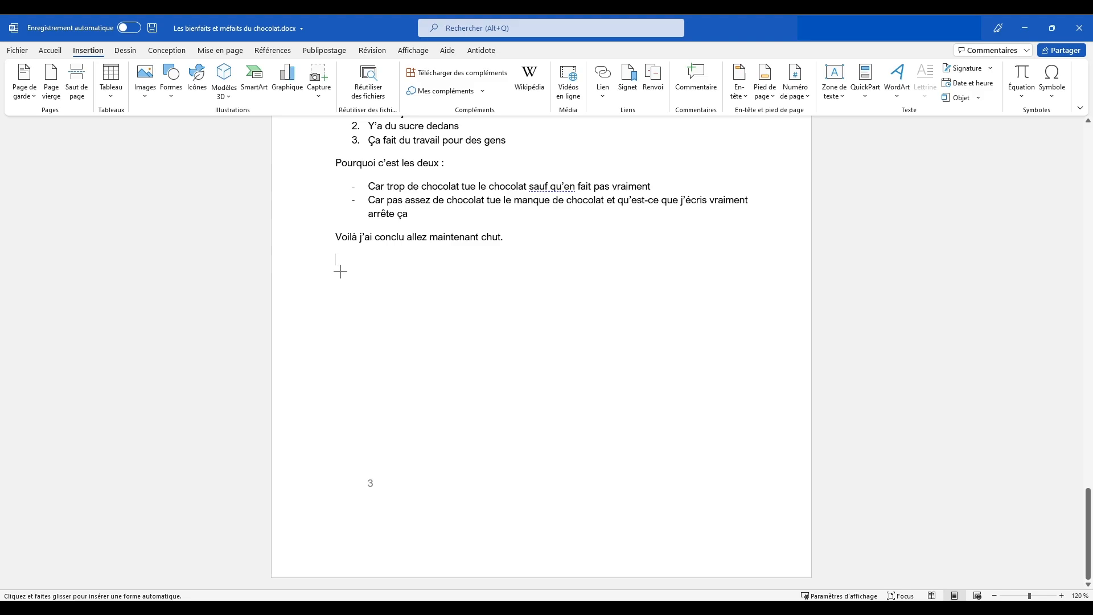
drag(354, 261, 574, 392)
Step: Reposition the blue rectangle so it is centred horizontally on the page just below the closing line, and view its text-wrapping options
drag(465, 311, 556, 314)
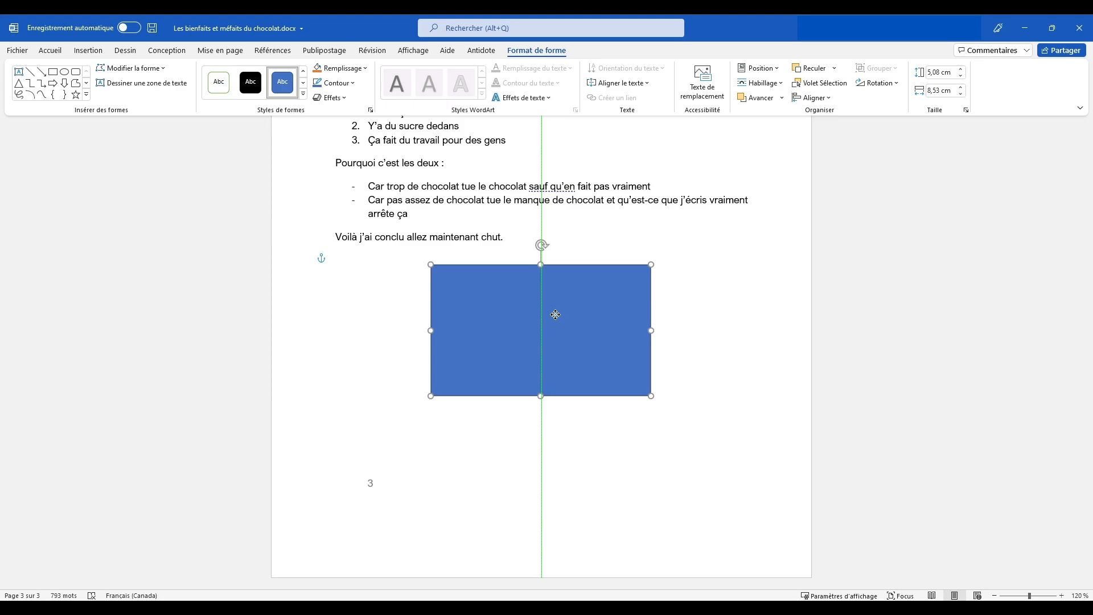
drag(556, 314, 643, 287)
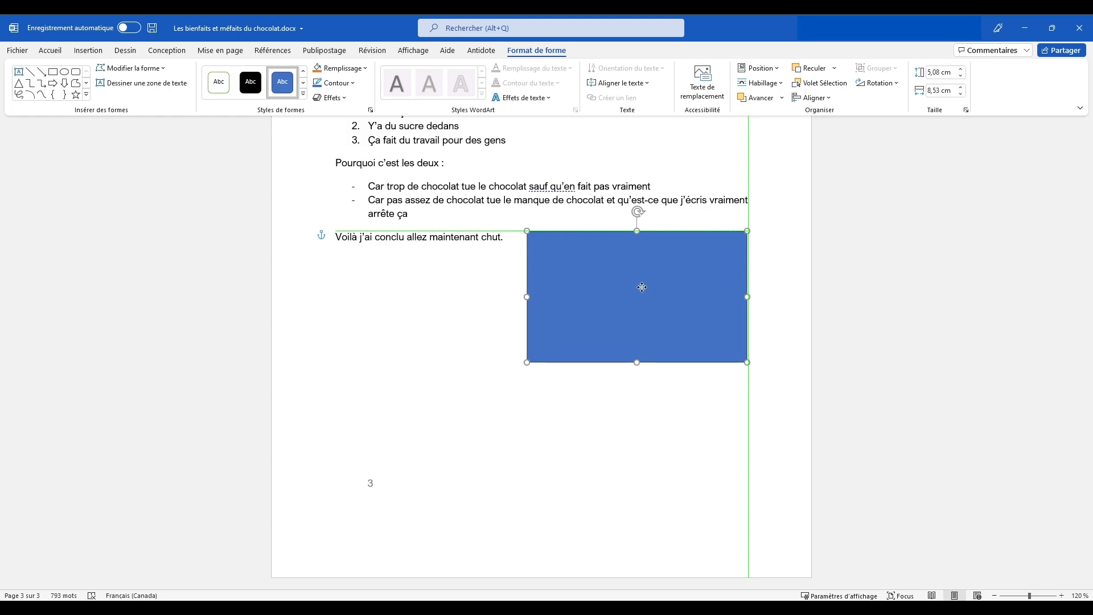
drag(642, 287, 533, 308)
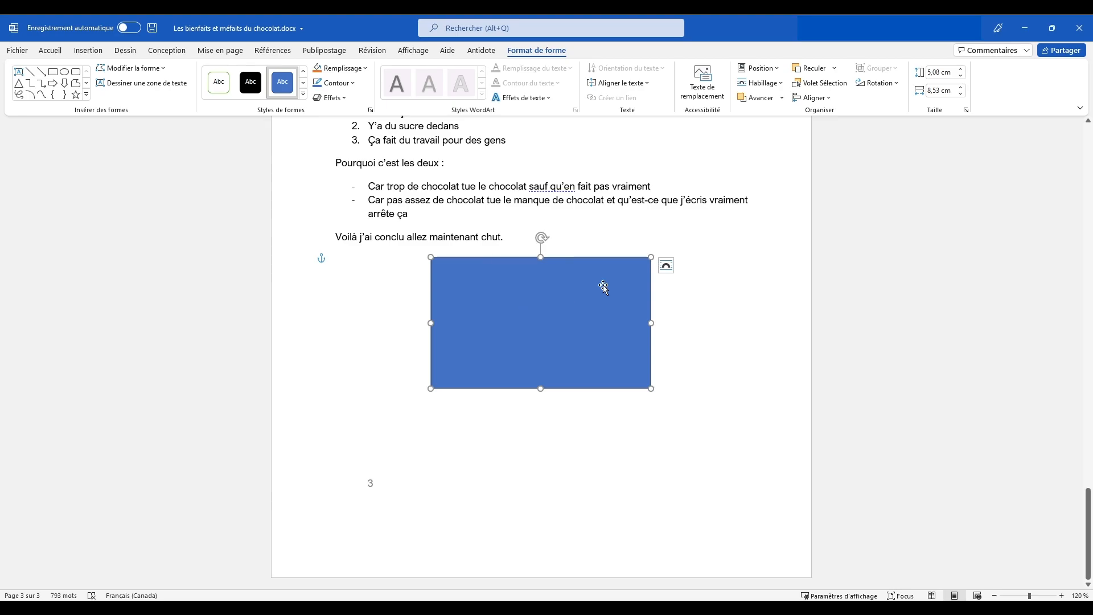
click(666, 265)
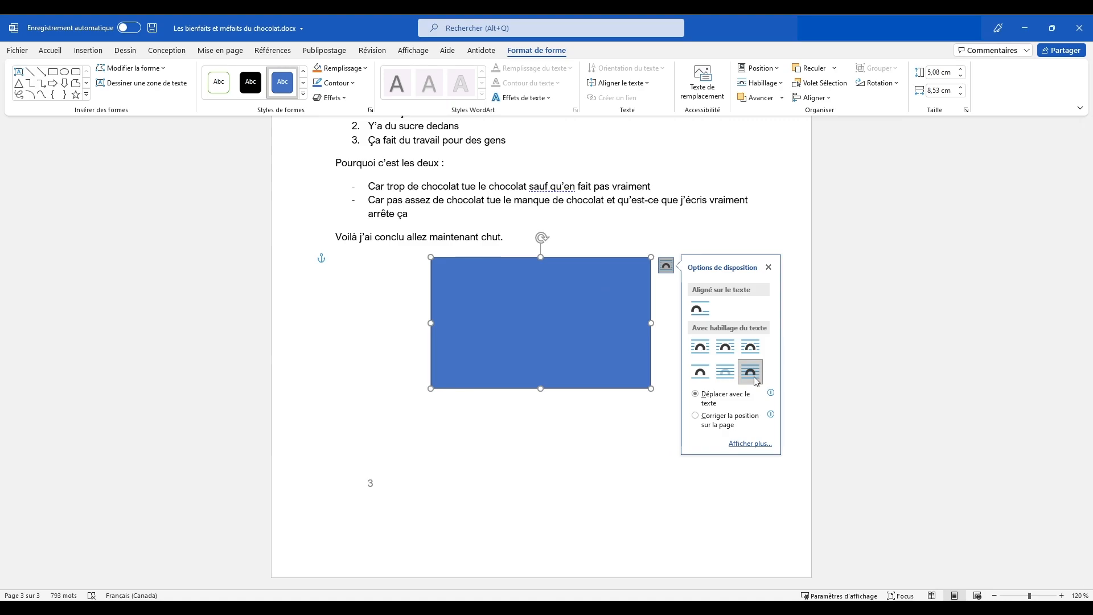
drag(601, 346, 566, 356)
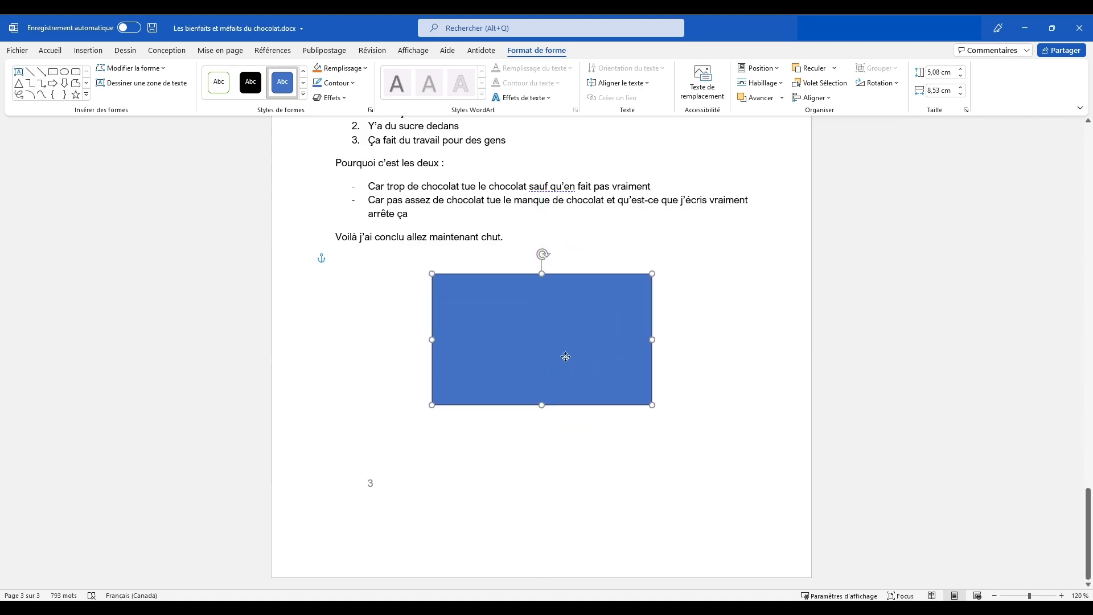
click(663, 285)
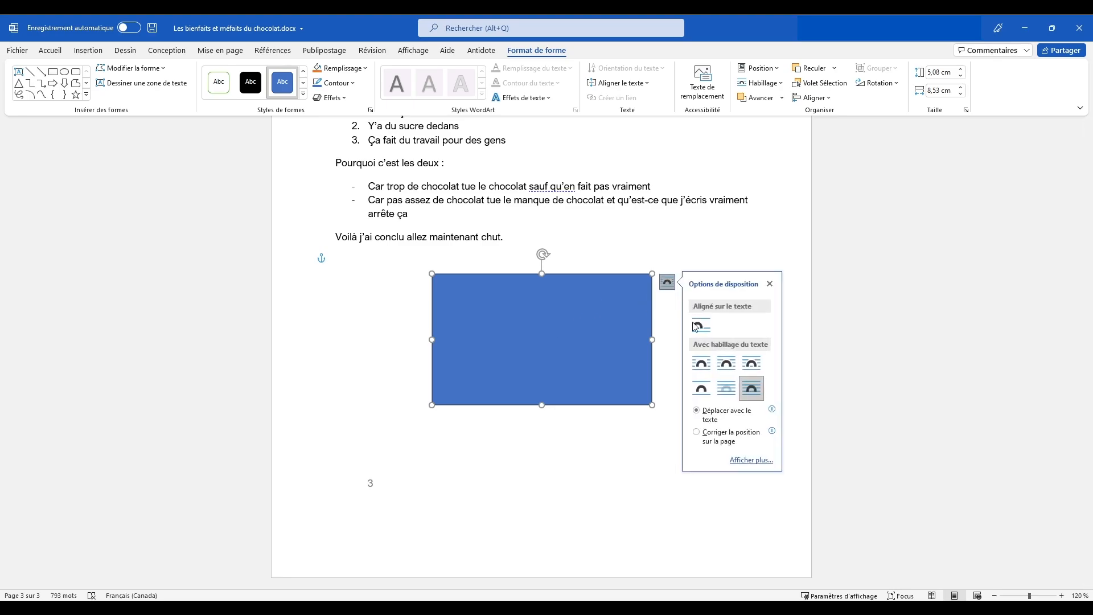
drag(570, 334, 544, 336)
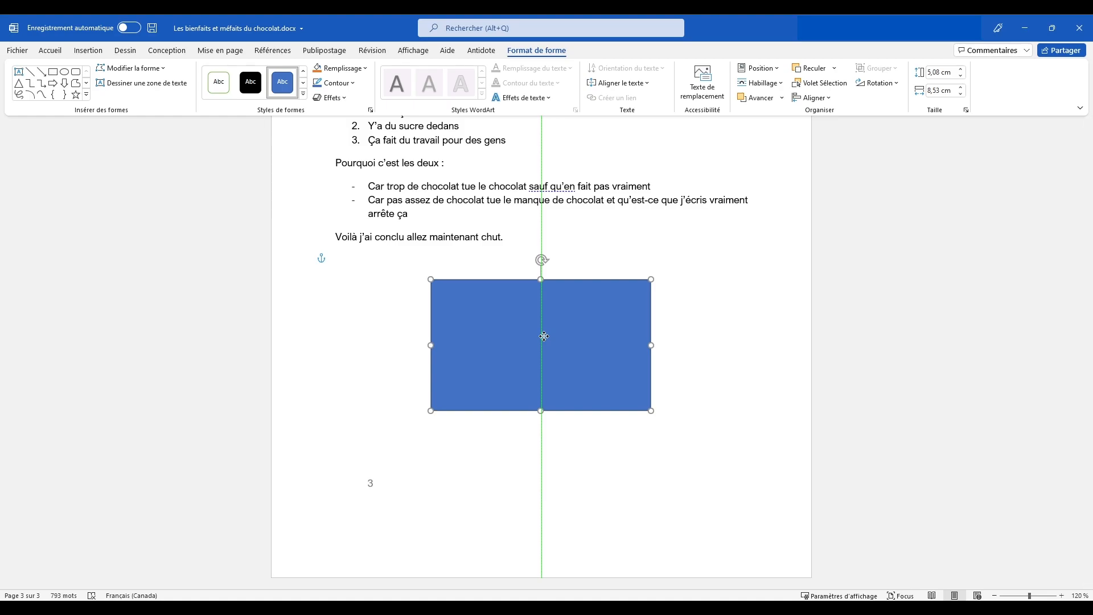
drag(544, 336, 547, 322)
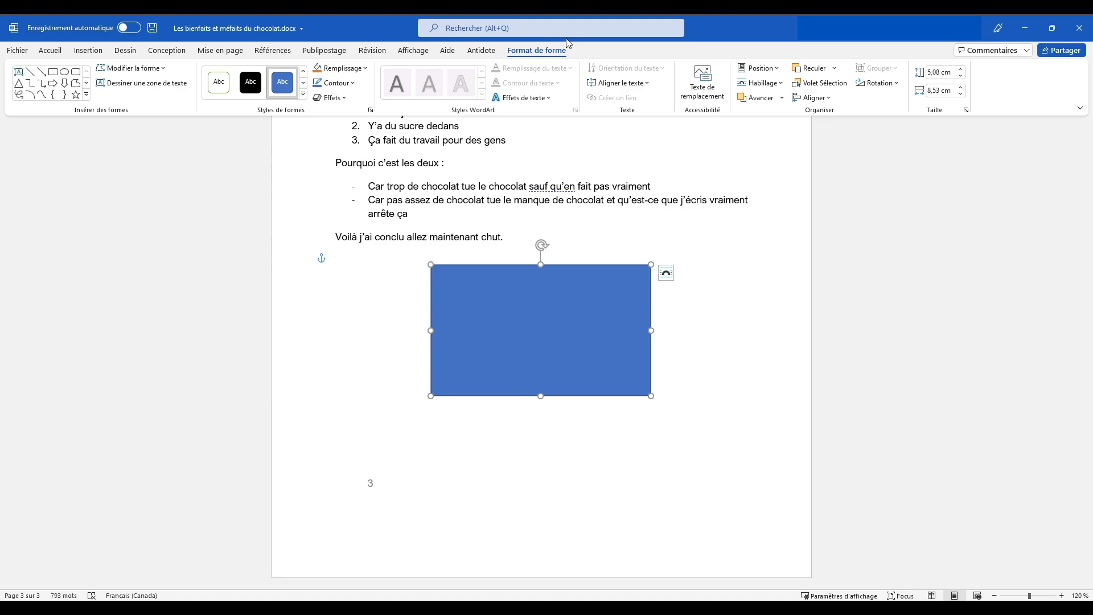
Step: Preview the theme and preset shape styles on the rectangle and close the gallery without choosing one
click(304, 95)
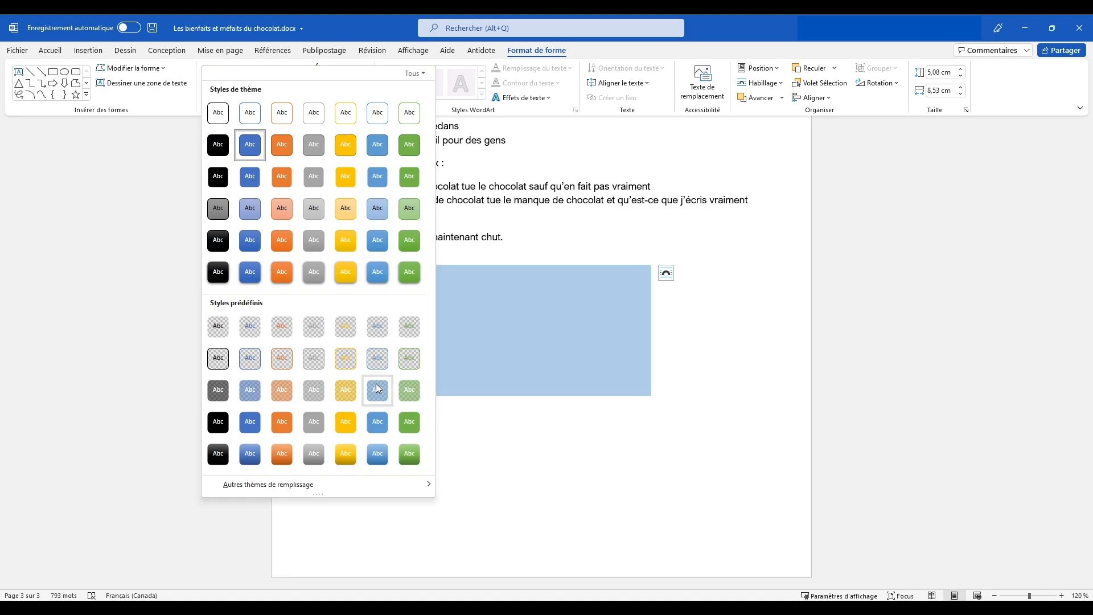
click(550, 315)
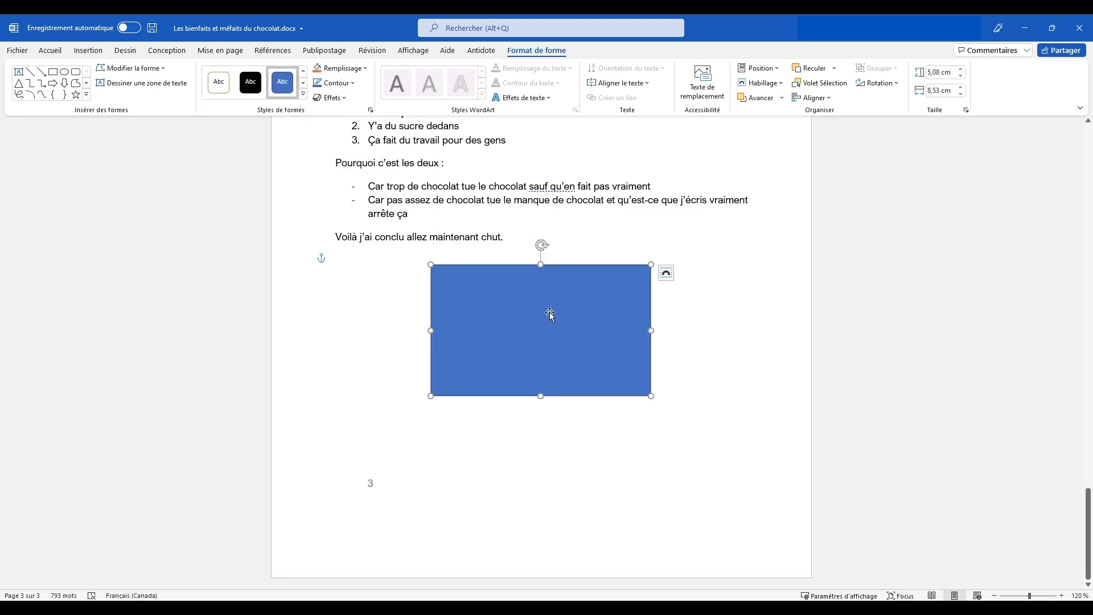
Step: Apply the "Décalage : centre" outer shadow effect to the rectangle and nudge the shape slightly upward
click(345, 98)
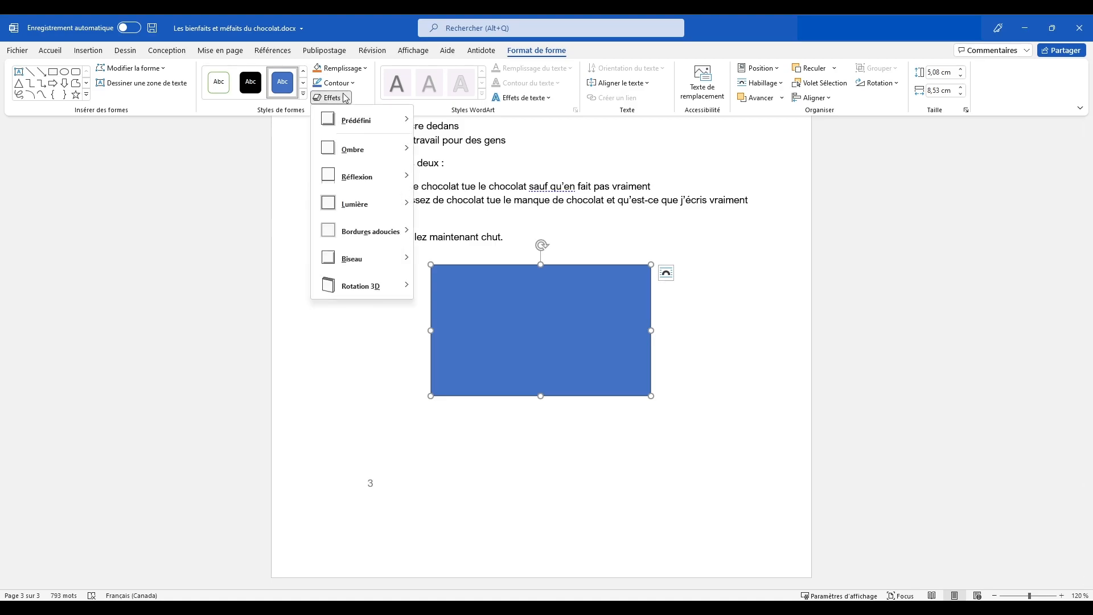
mouse_move(352, 149)
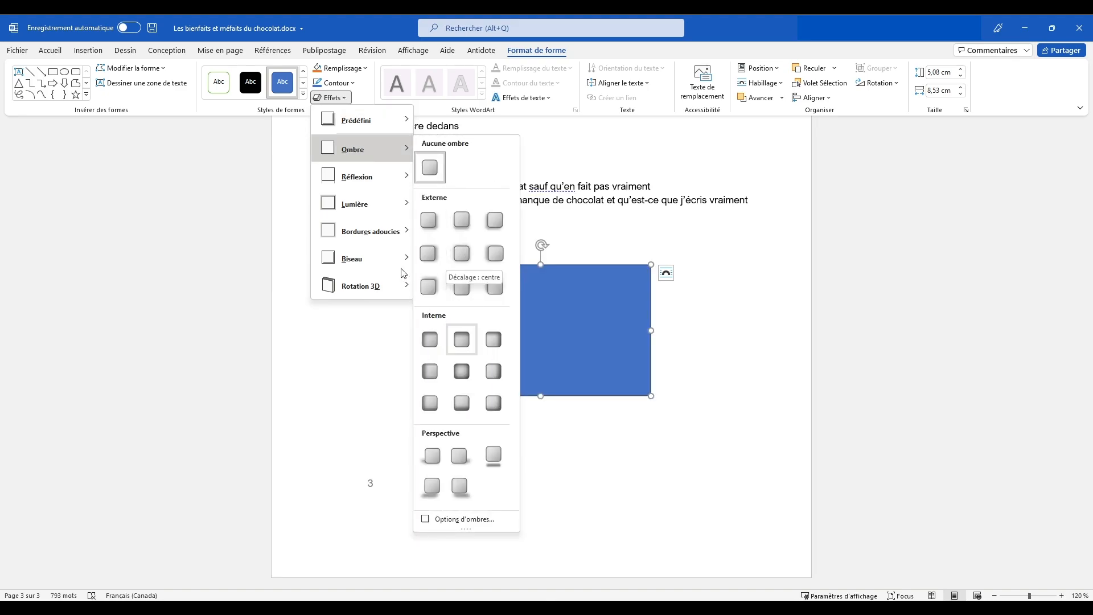
mouse_move(370, 177)
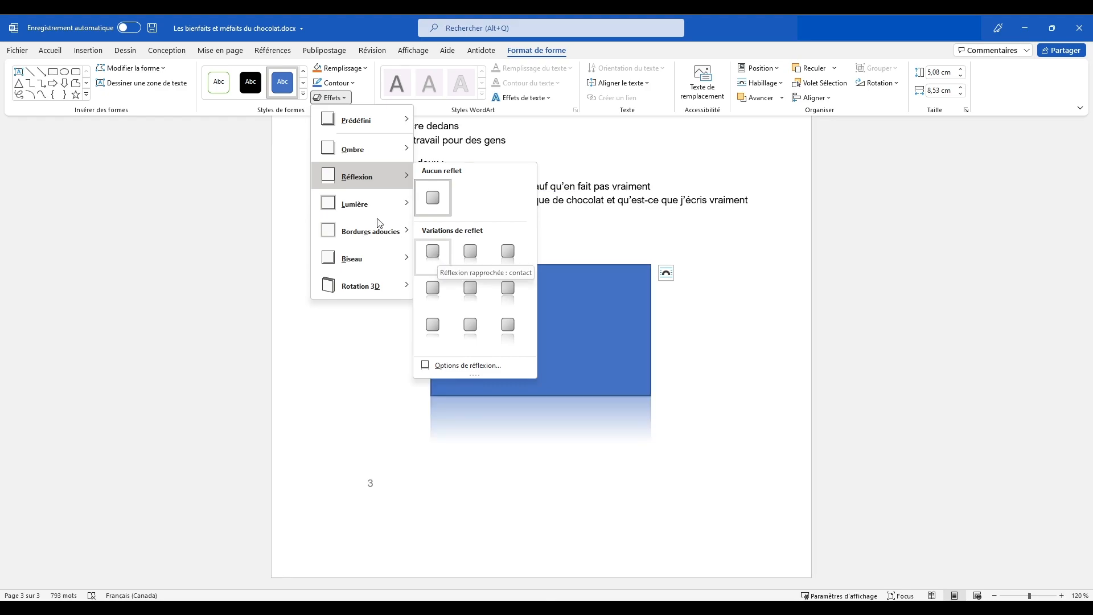
mouse_move(345, 209)
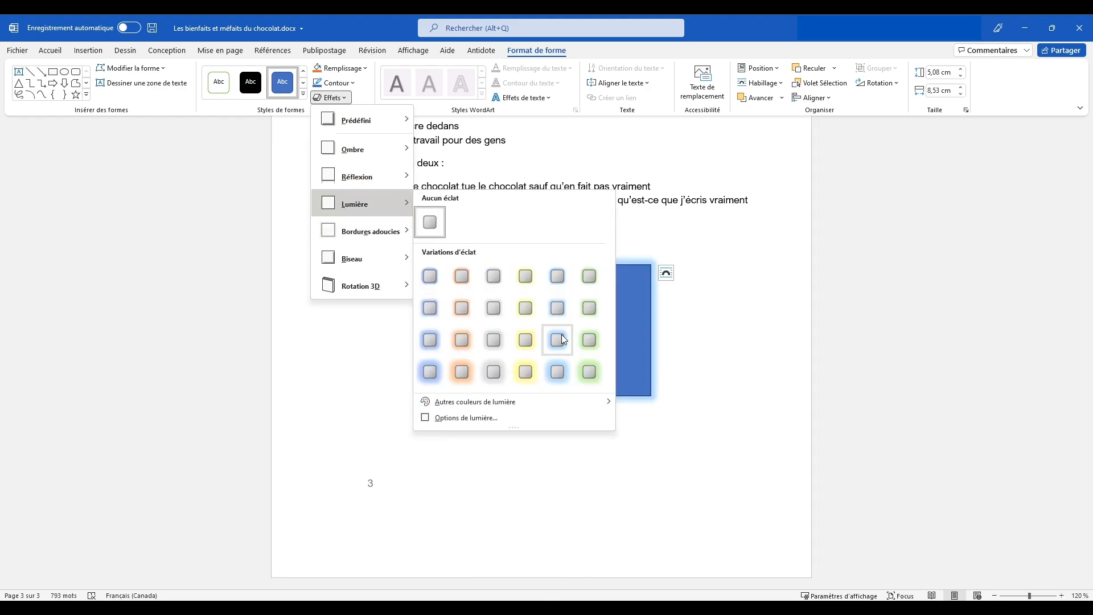
mouse_move(389, 235)
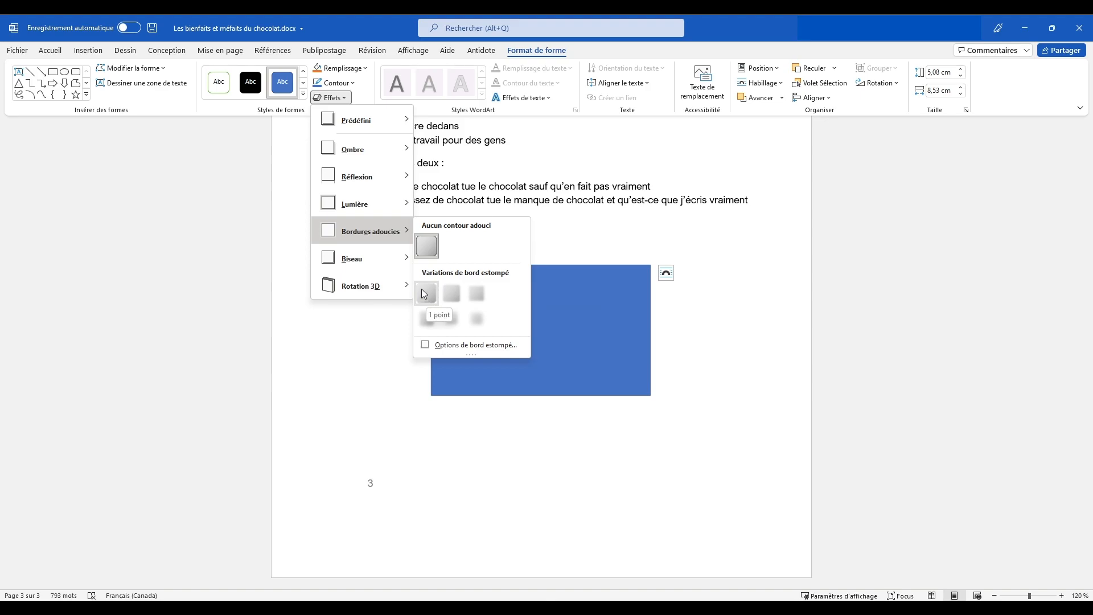
mouse_move(358, 259)
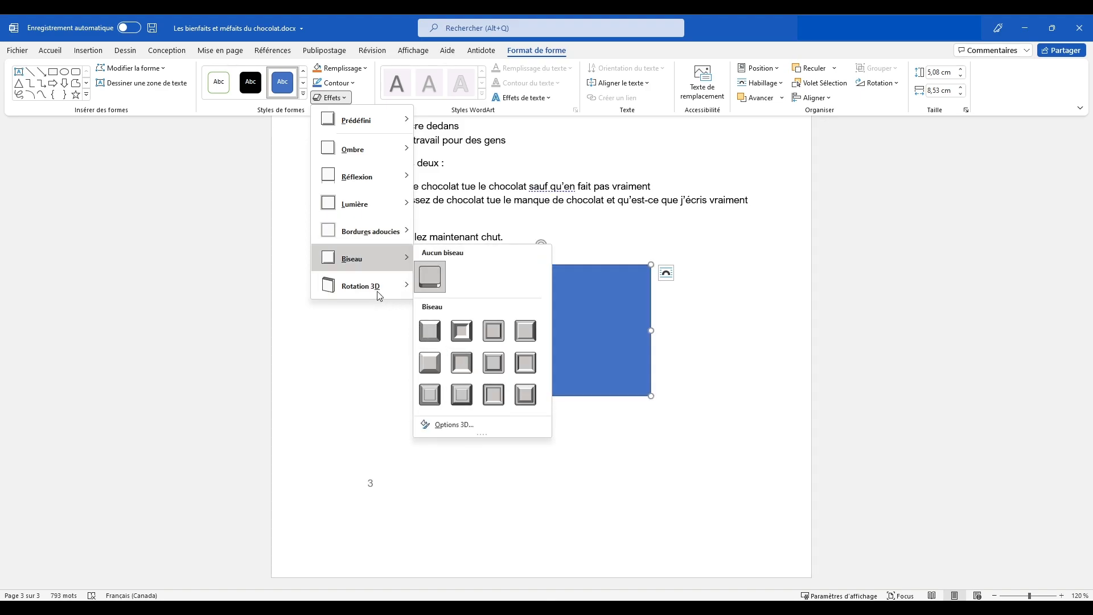
mouse_move(364, 286)
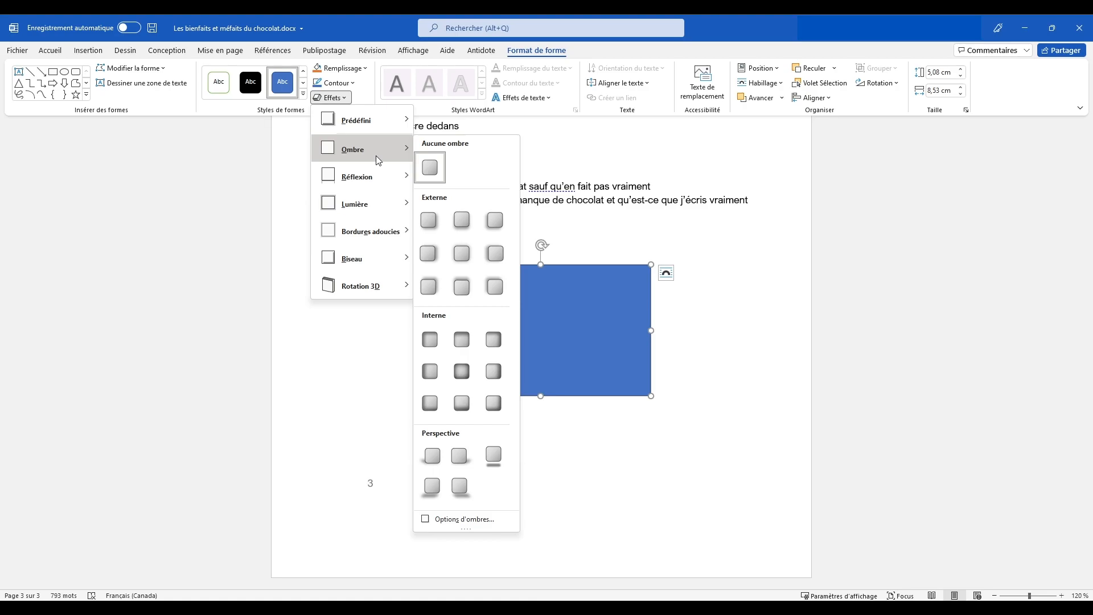
click(462, 254)
mouse_move(523, 323)
mouse_down()
mouse_move(573, 352)
mouse_move(564, 315)
mouse_move(520, 317)
mouse_up()
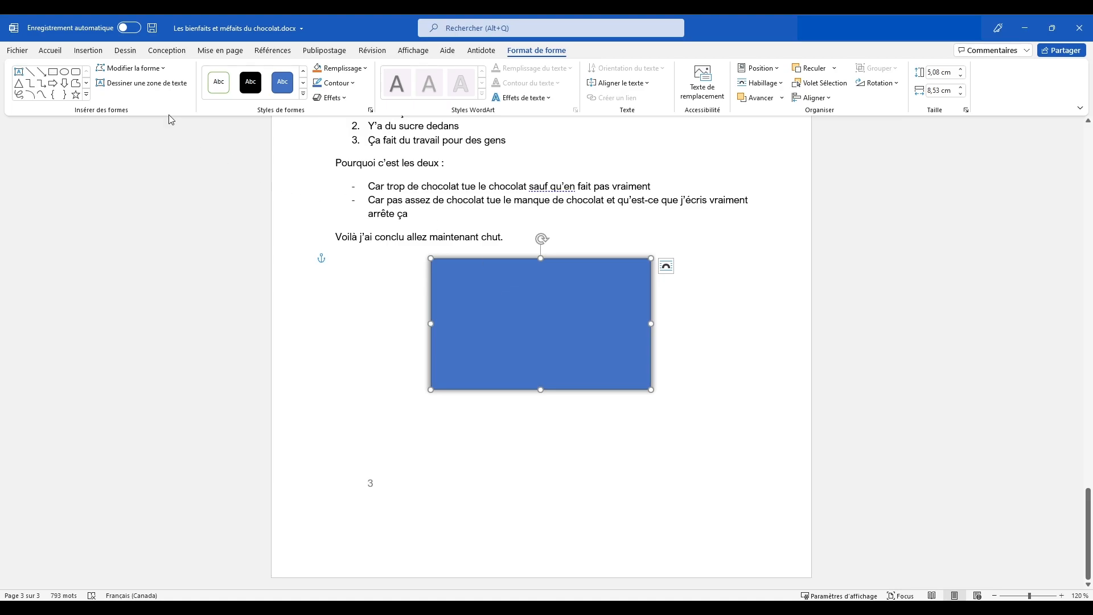
Step: Draw a text box about 7.95 cm wide and 4.51 cm high inside the blue rectangle, containing "Quelques trucs"
click(154, 85)
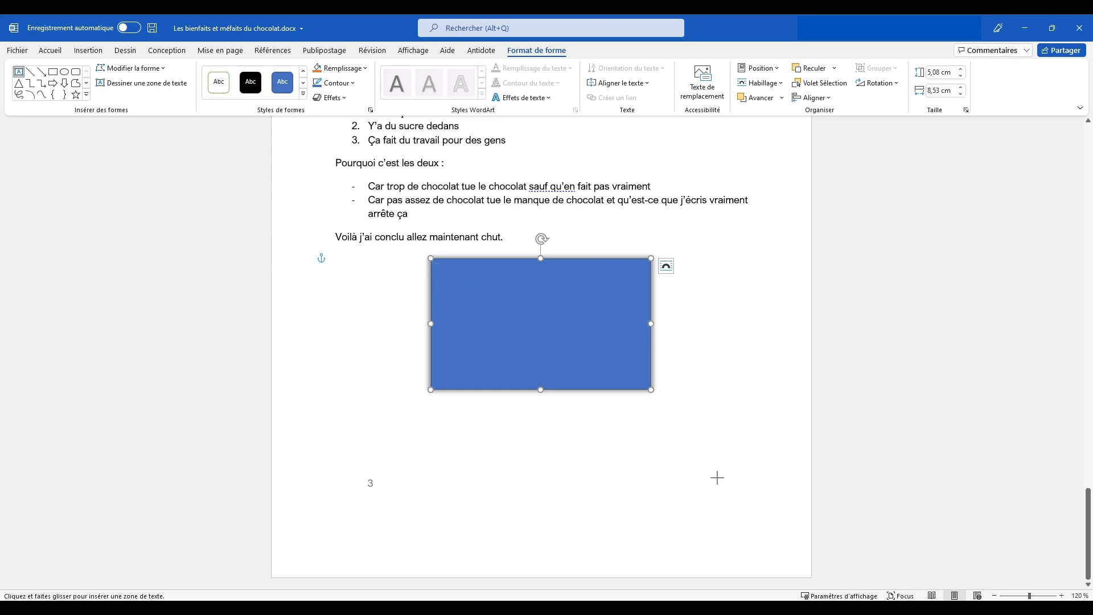
drag(437, 263, 643, 380)
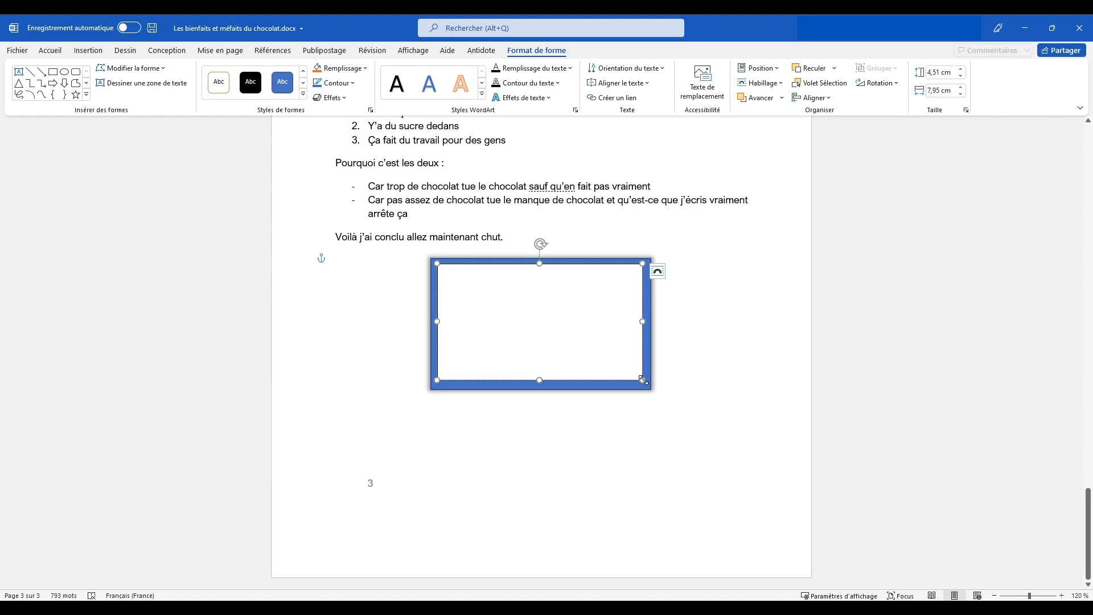
text(Quelques trucs)
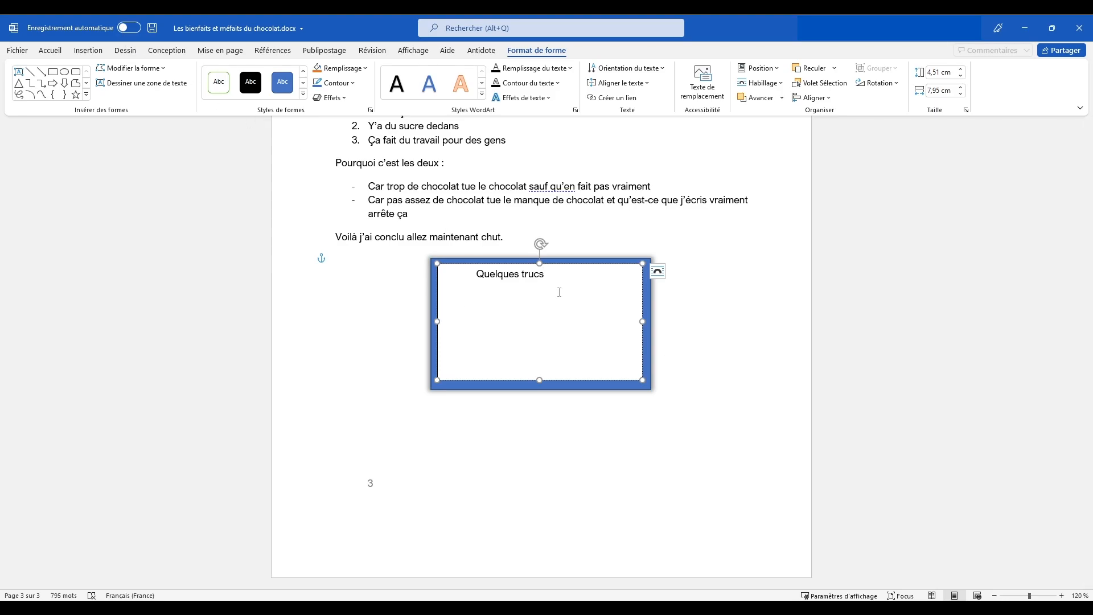
Step: Remove the first-line indent from "Quelques trucs" and centre the text in its box
key(Home)
key(BackSpace)
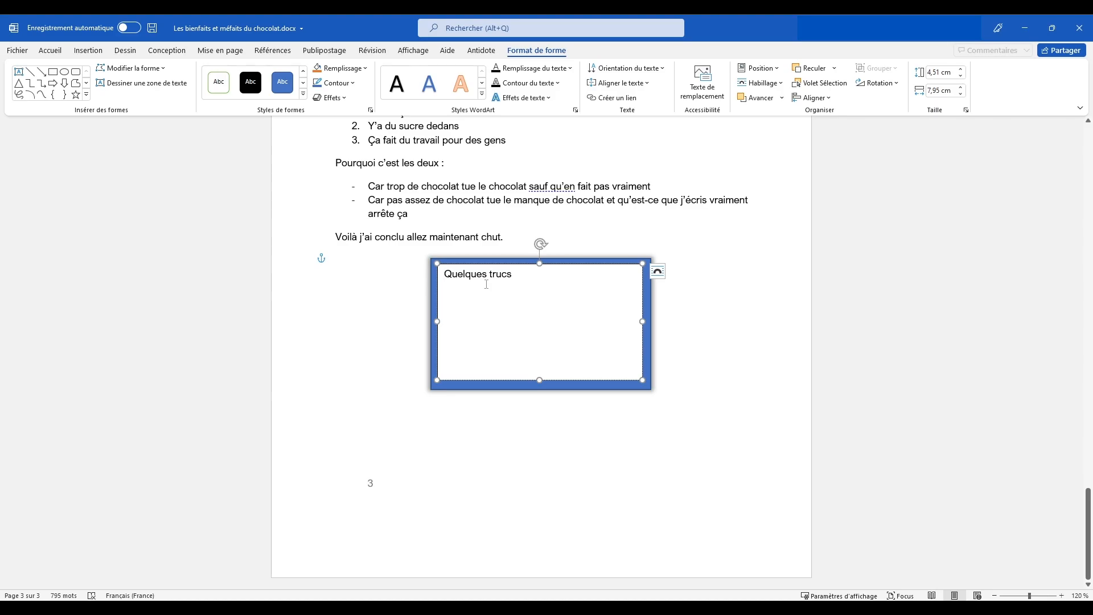
key(ctrl+e)
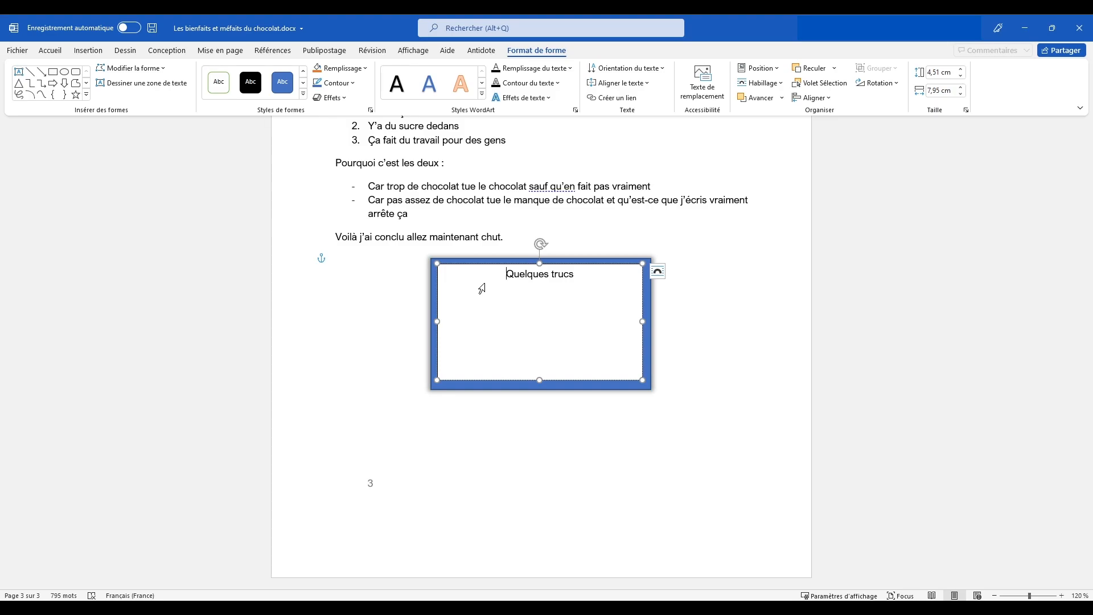
scroll(481, 289, up, 3)
scroll(547, 409, down, 3)
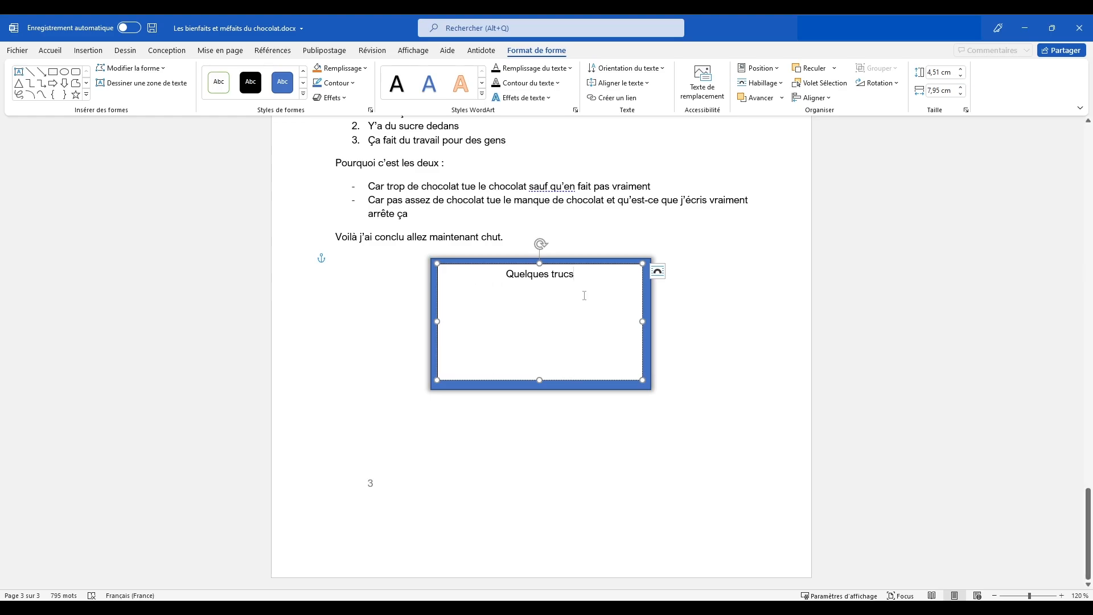
click(715, 361)
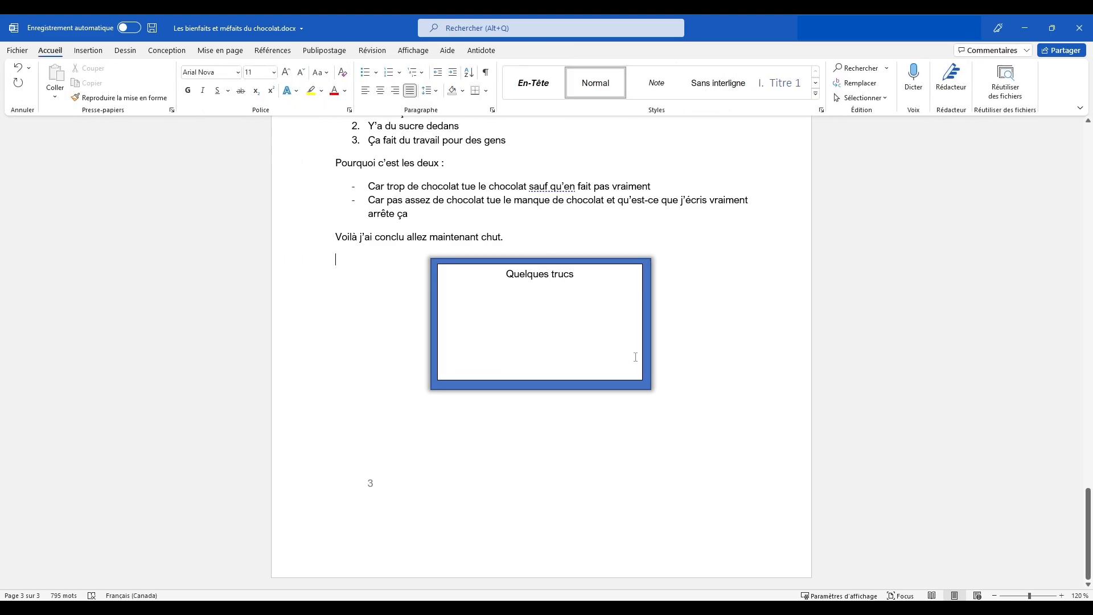
Step: Remove the white fill from the "Quelques trucs" text box so the blue rectangle shows through
click(626, 284)
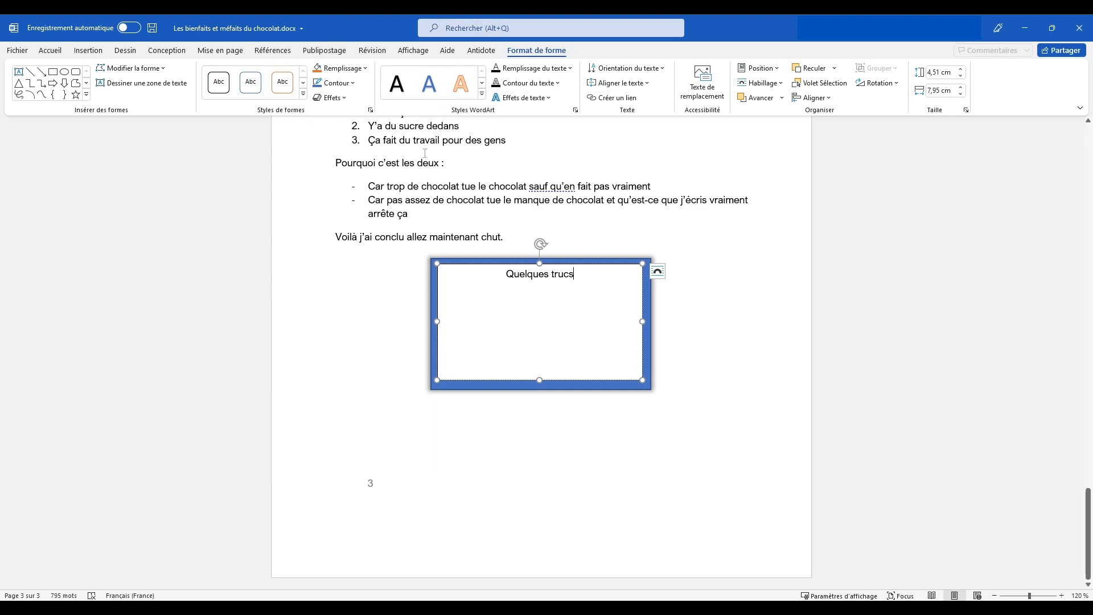
click(365, 69)
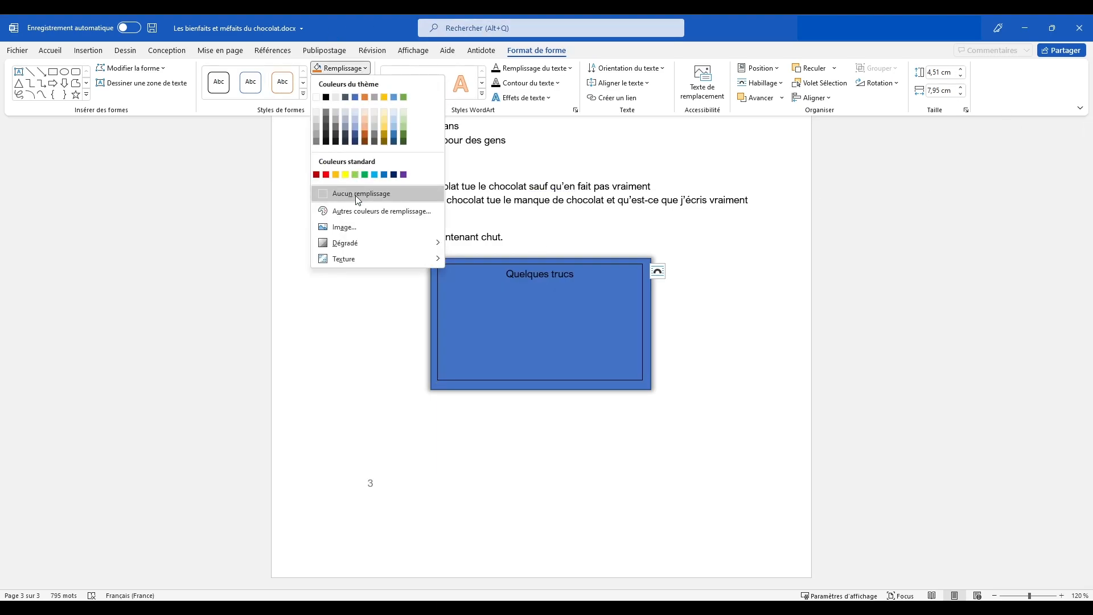
click(359, 196)
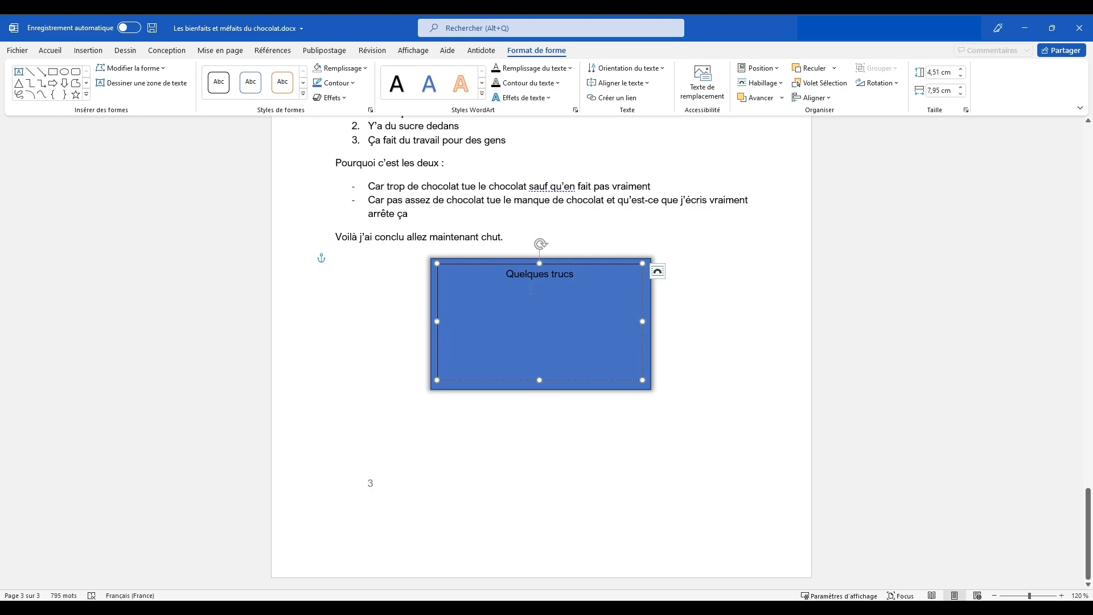
click(647, 437)
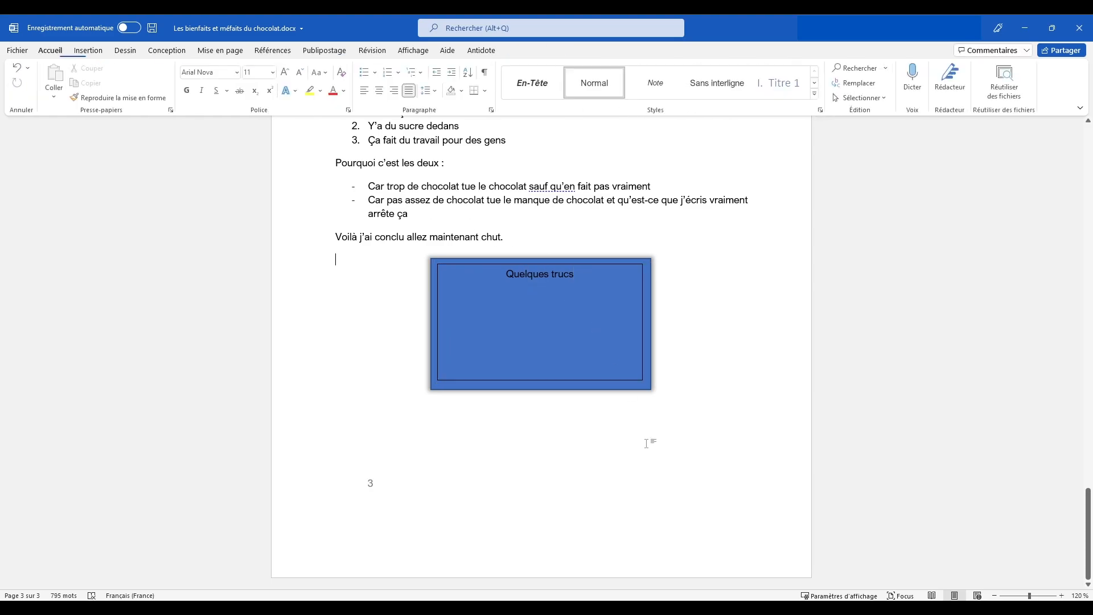
Step: Change the font colour of "Quelques trucs" in the text box to white
click(582, 285)
drag(576, 275, 511, 276)
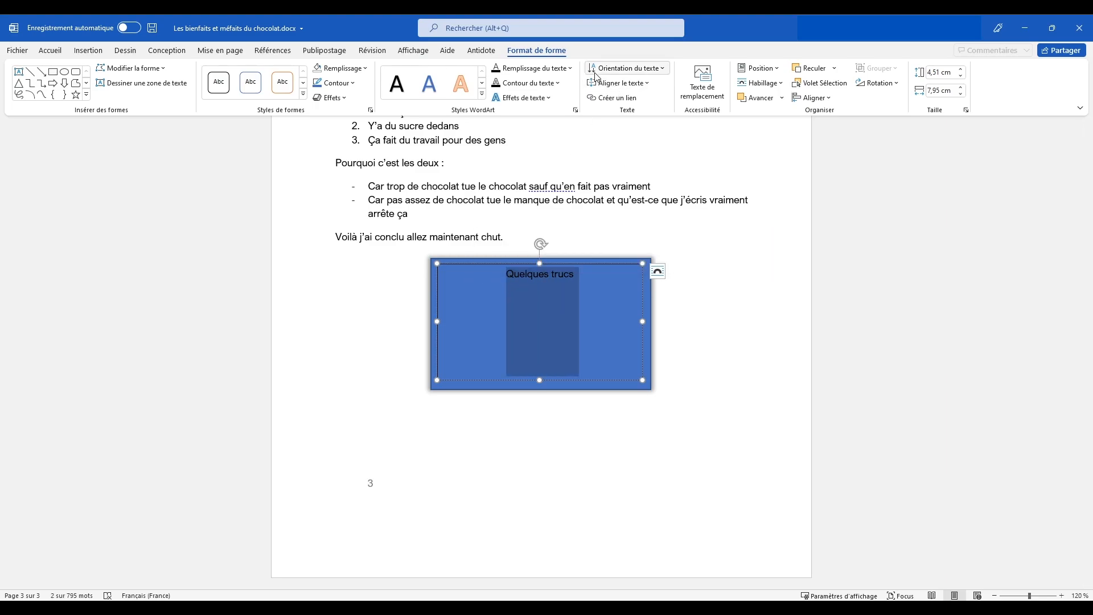
click(62, 52)
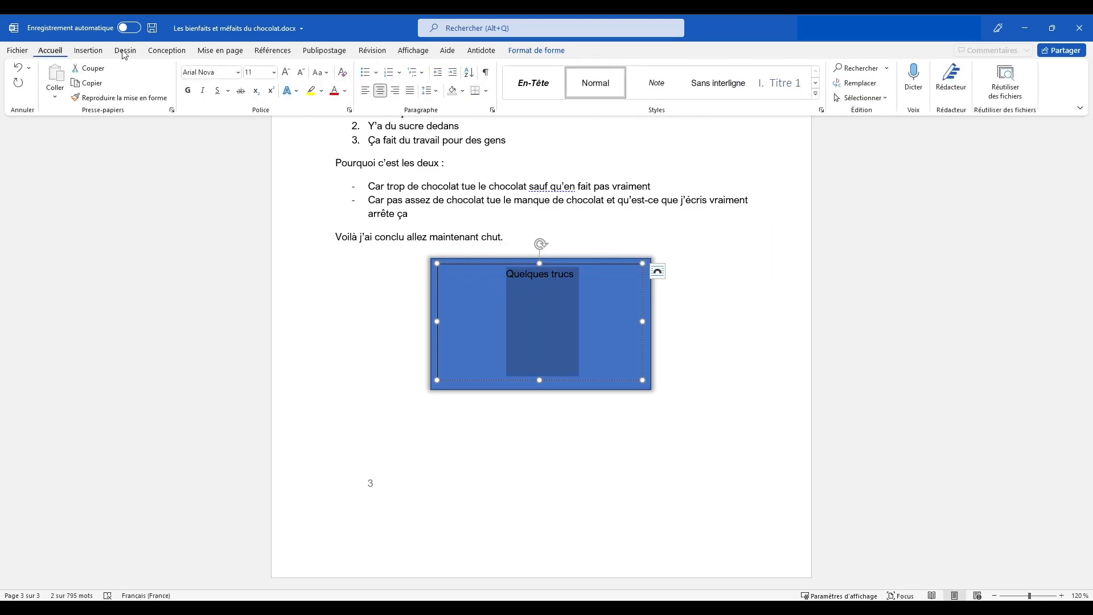
click(344, 91)
click(333, 138)
click(592, 288)
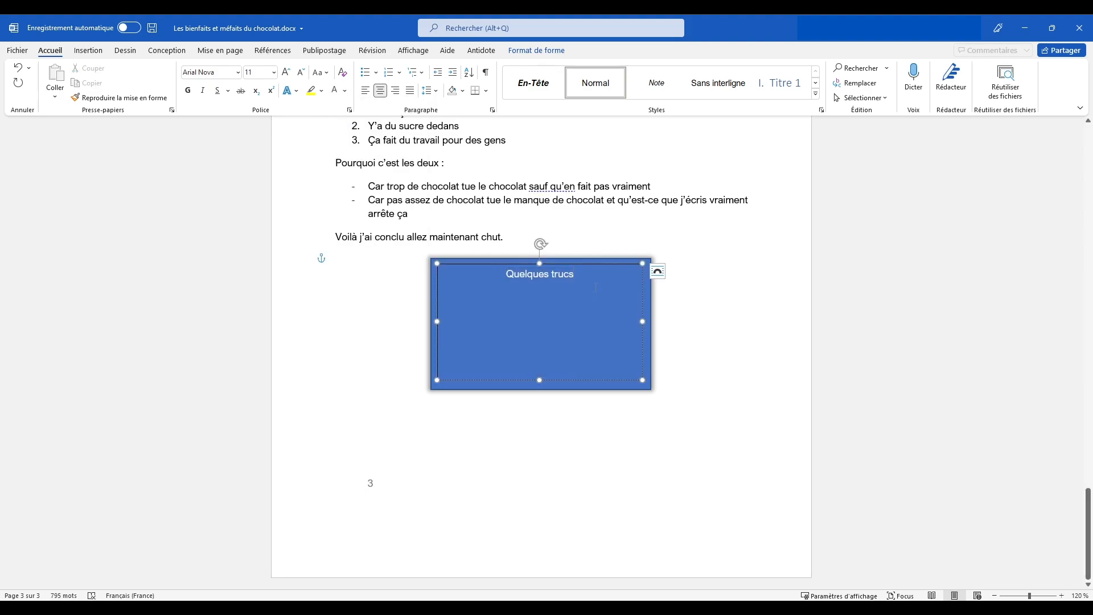
Step: Remove the outline of the "Quelques trucs" text box
click(536, 51)
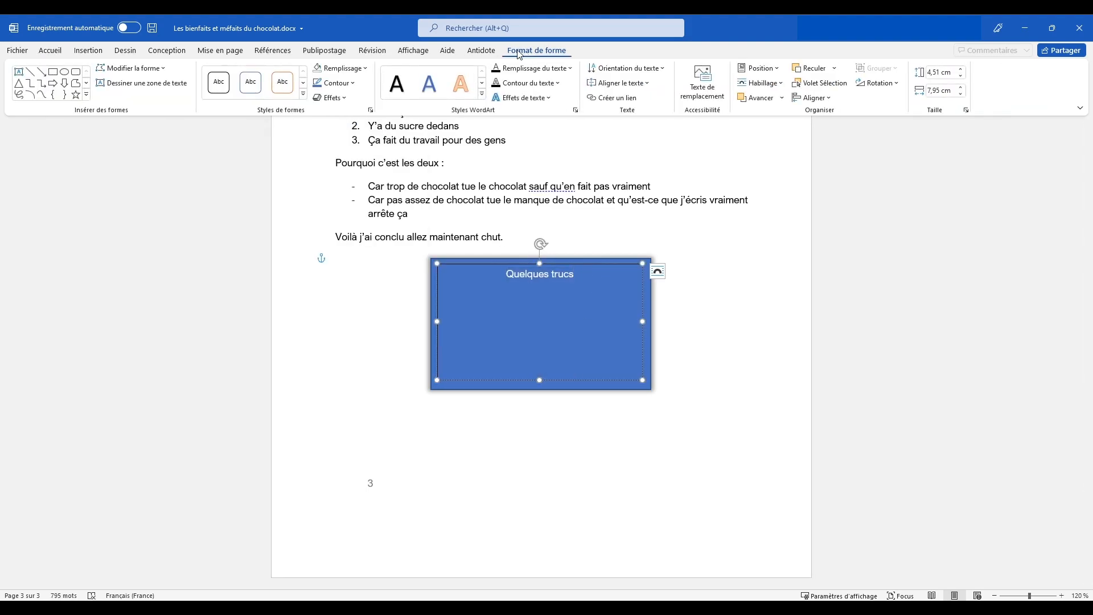
click(340, 83)
click(349, 209)
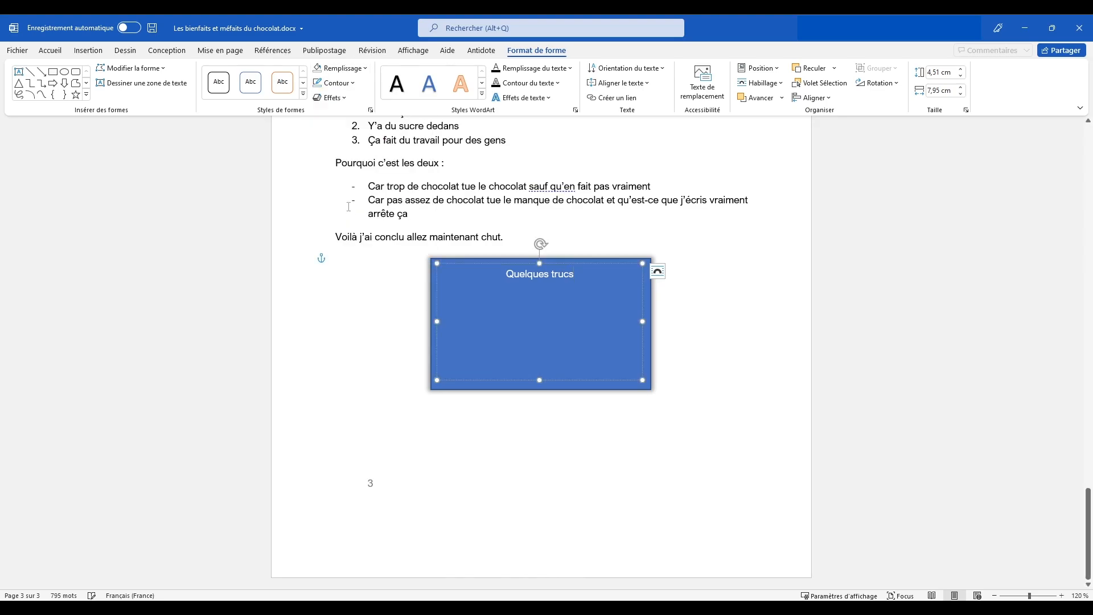
click(658, 453)
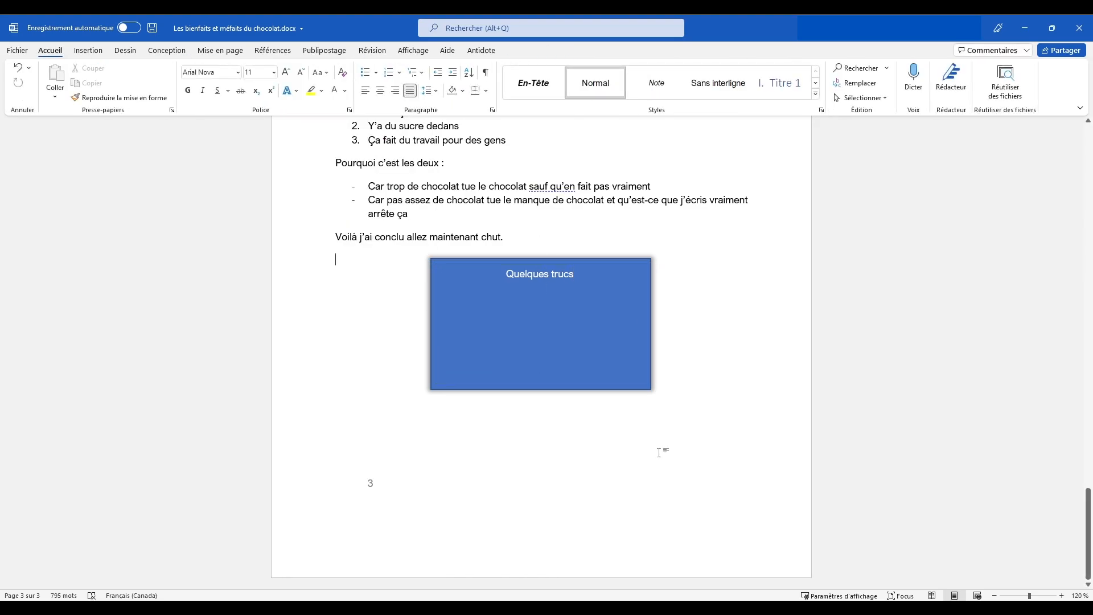
Step: Shrink the text box to about 0.77 cm high and move it to the middle of the blue rectangle
click(549, 378)
drag(539, 389, 545, 284)
drag(557, 265, 557, 311)
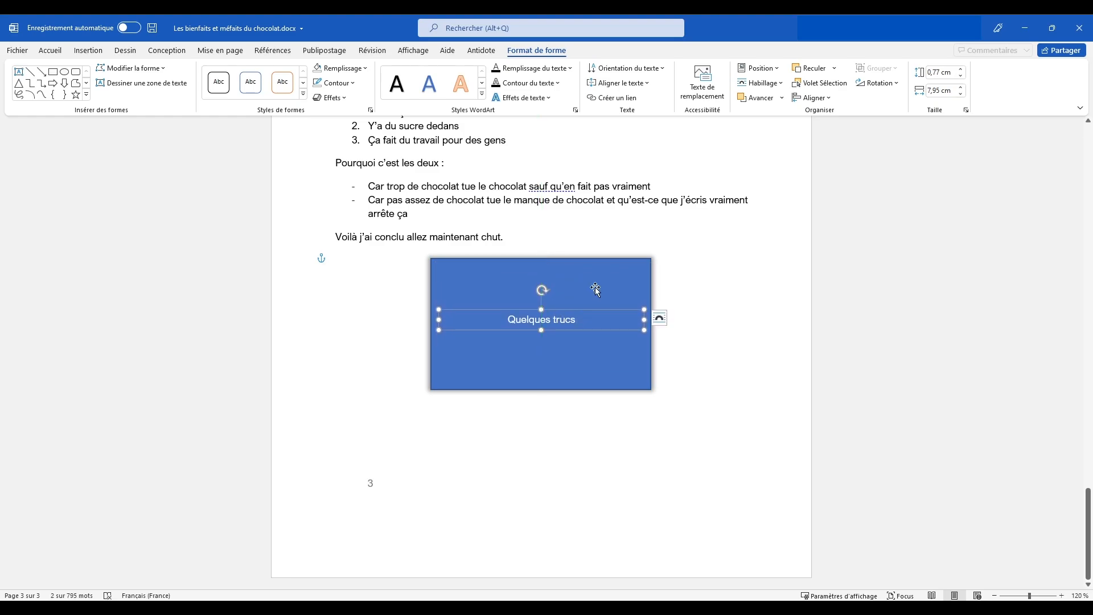
mouse_move(576, 311)
mouse_down()
mouse_move(576, 296)
mouse_move(576, 328)
mouse_move(575, 293)
mouse_move(571, 310)
mouse_up()
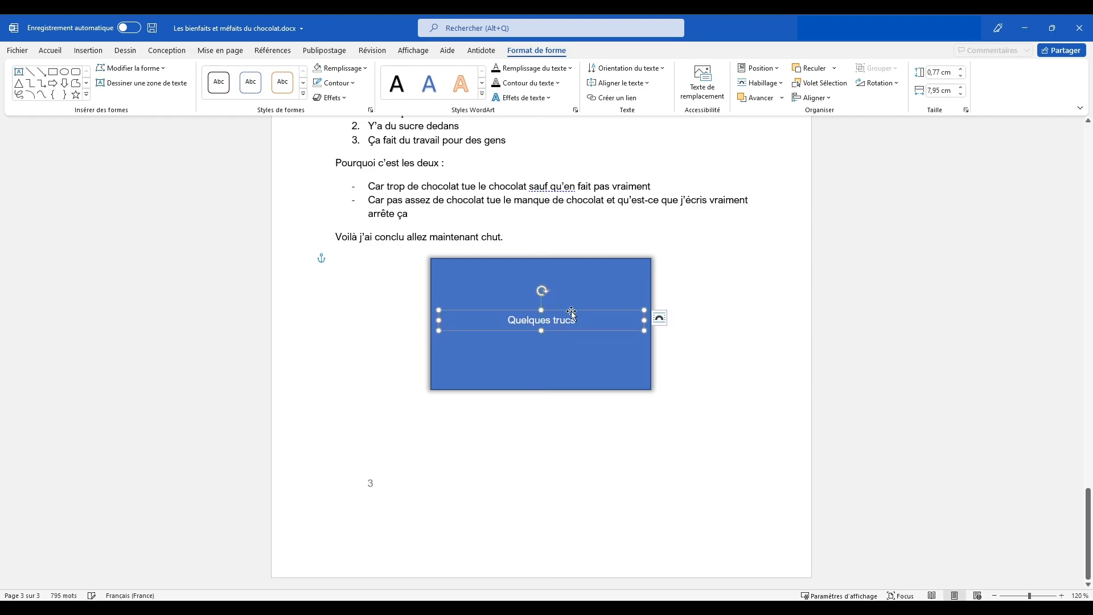
Step: Fill the rectangle behind "Quelques trucs" with a light green theme colour
click(577, 355)
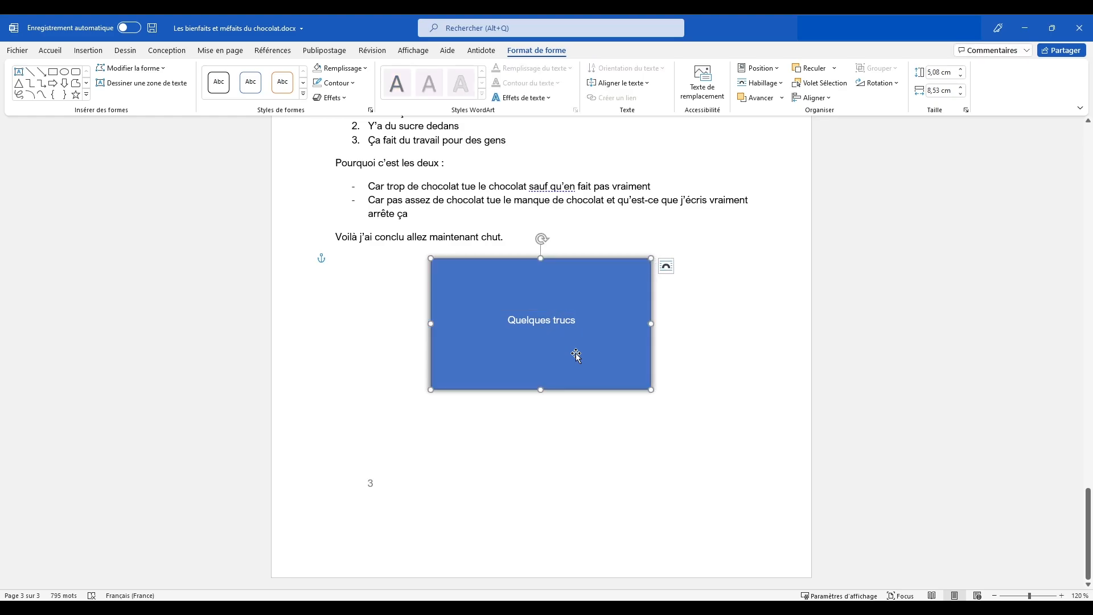
click(563, 321)
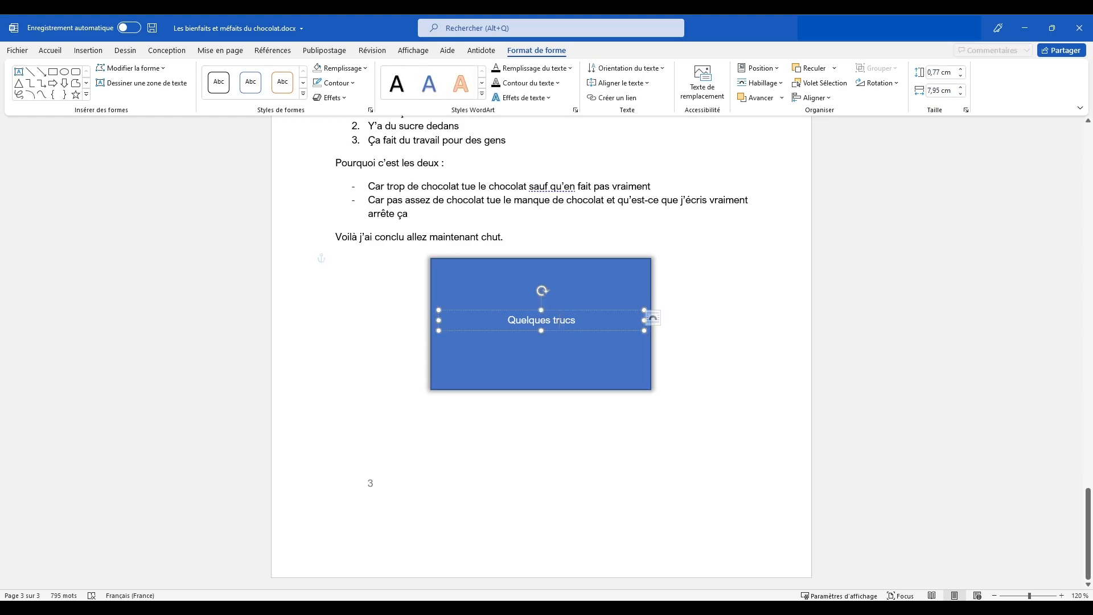
click(504, 355)
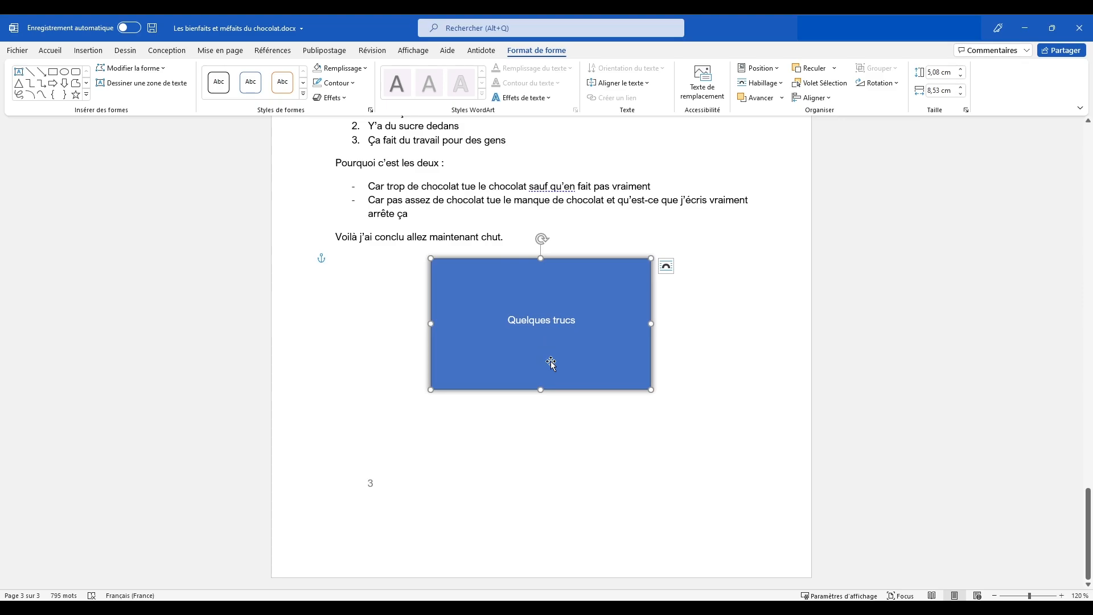
click(365, 68)
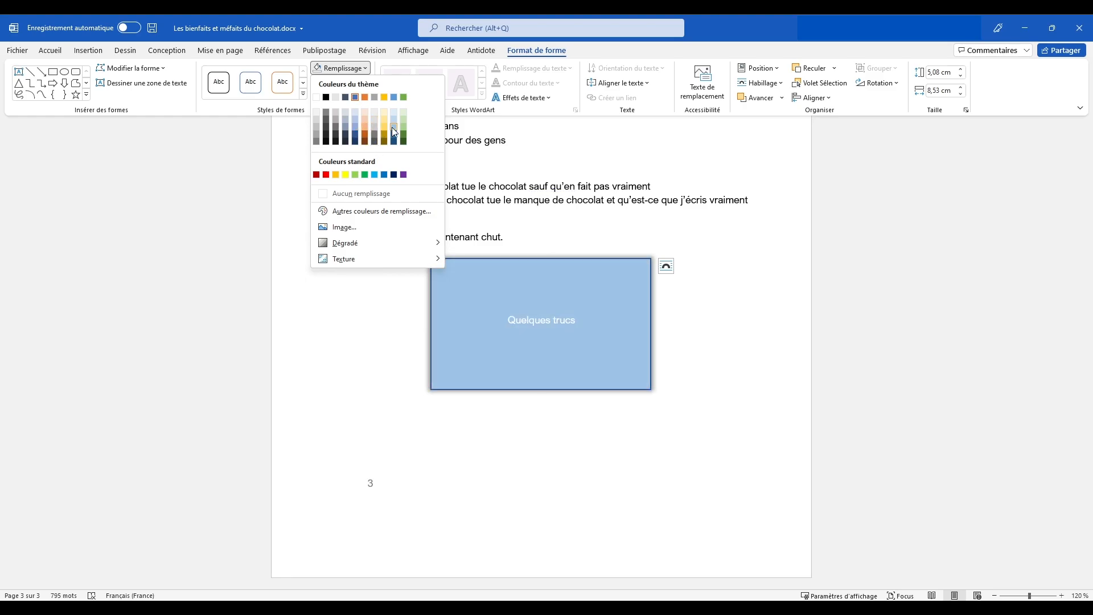
click(405, 119)
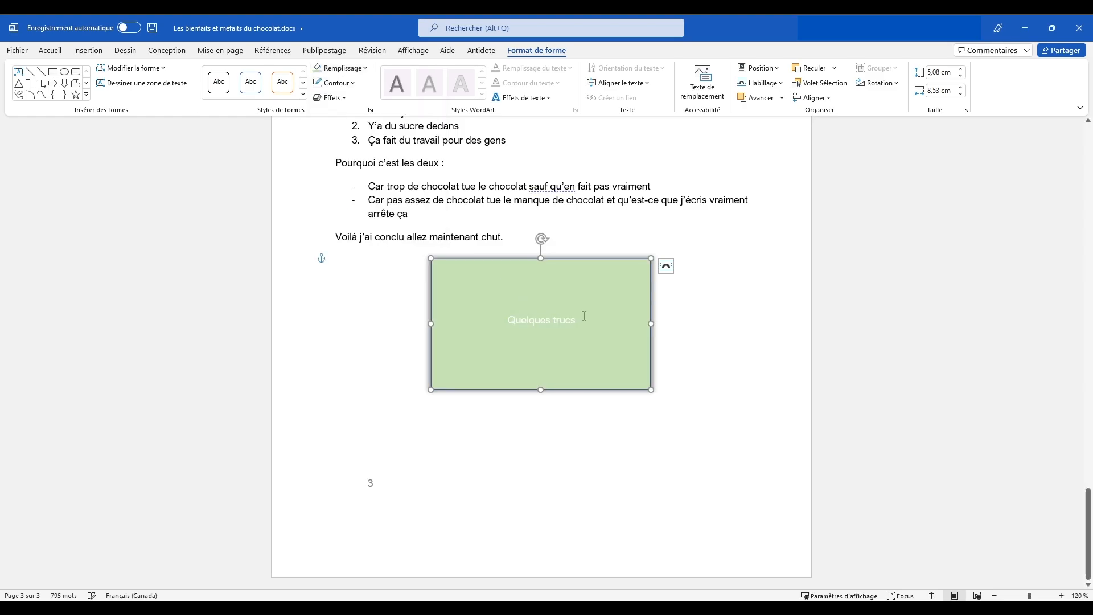
key(Escape)
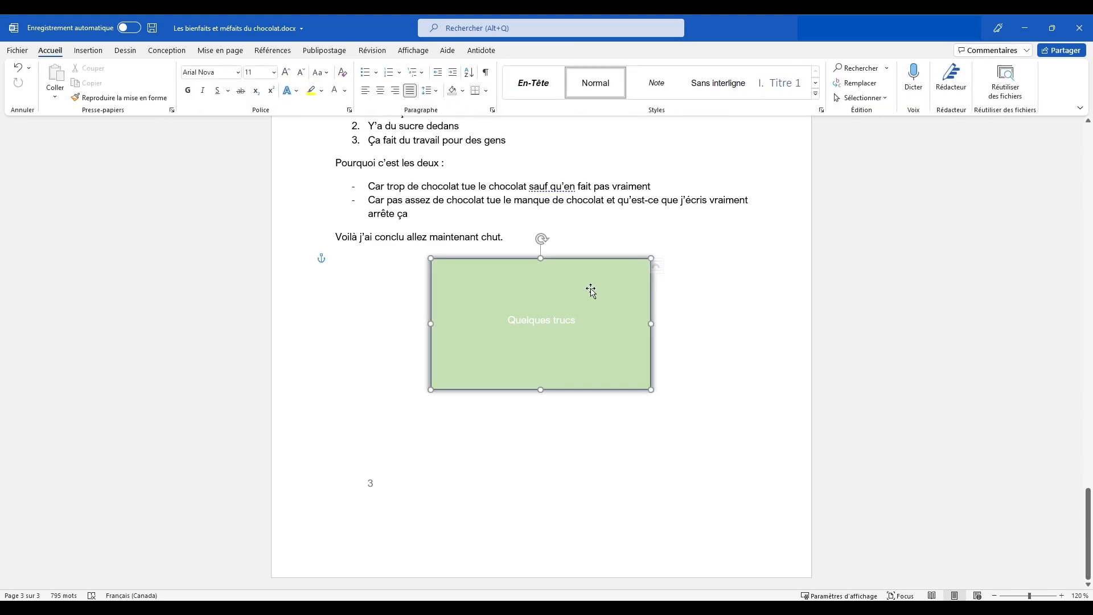
Step: Give the rectangle a dark green theme-colour outline with a thickness of 3 pt
click(589, 289)
click(348, 83)
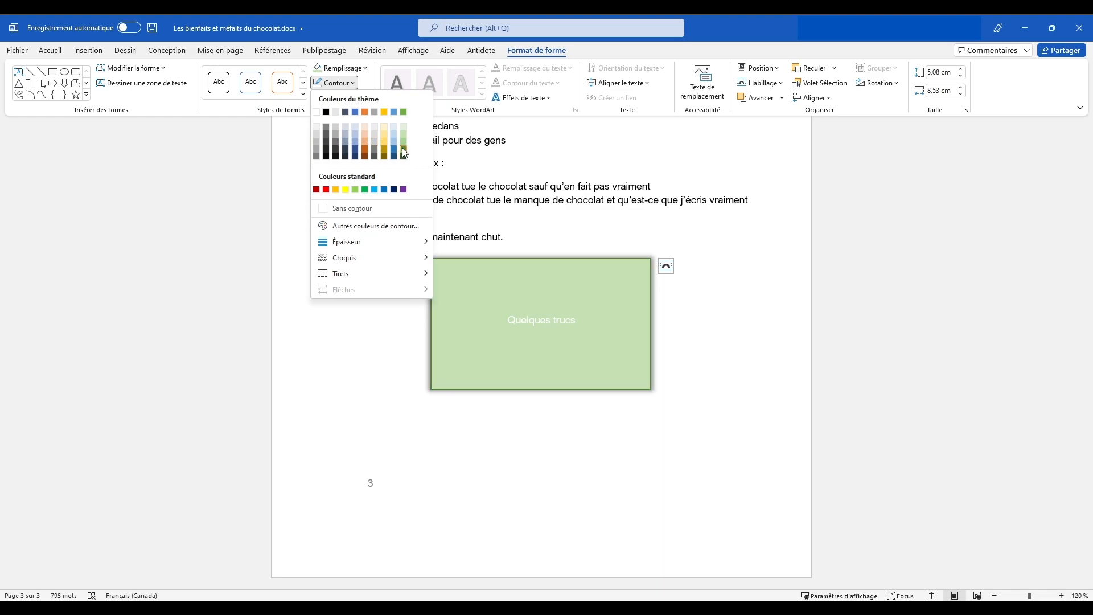
click(403, 148)
click(340, 83)
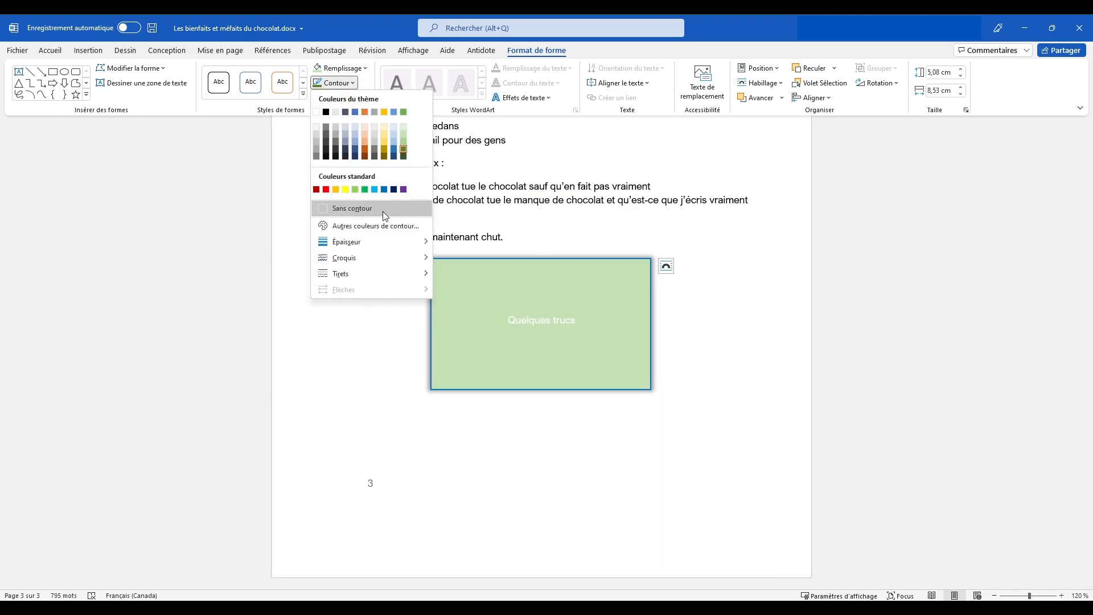
mouse_move(394, 243)
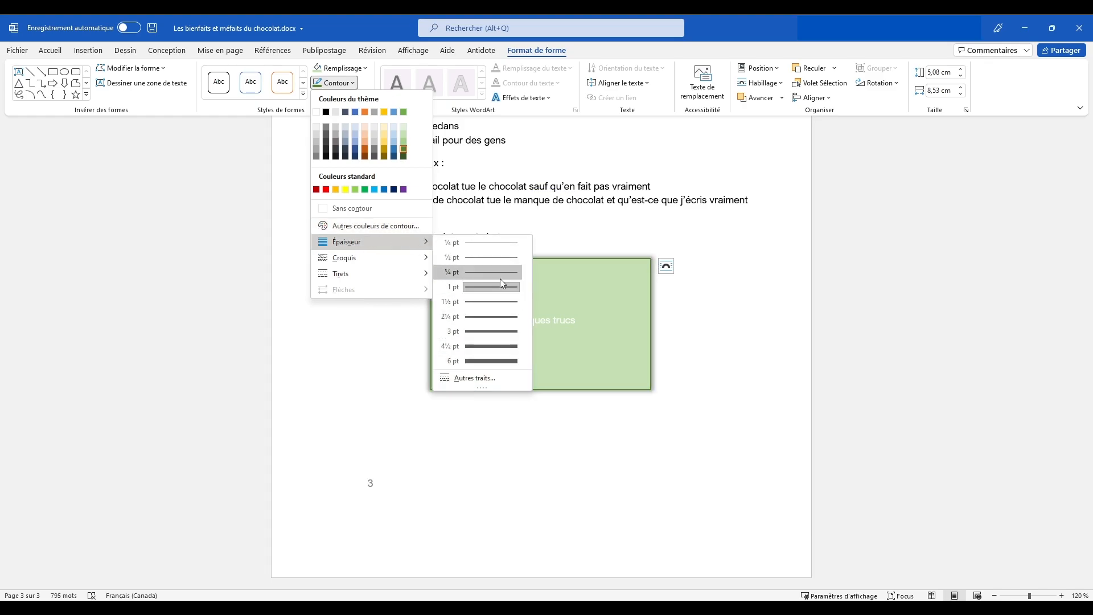
click(496, 331)
Step: Apply the dark-variation gradient radiating from the centre to the green rectangle's fill
click(341, 68)
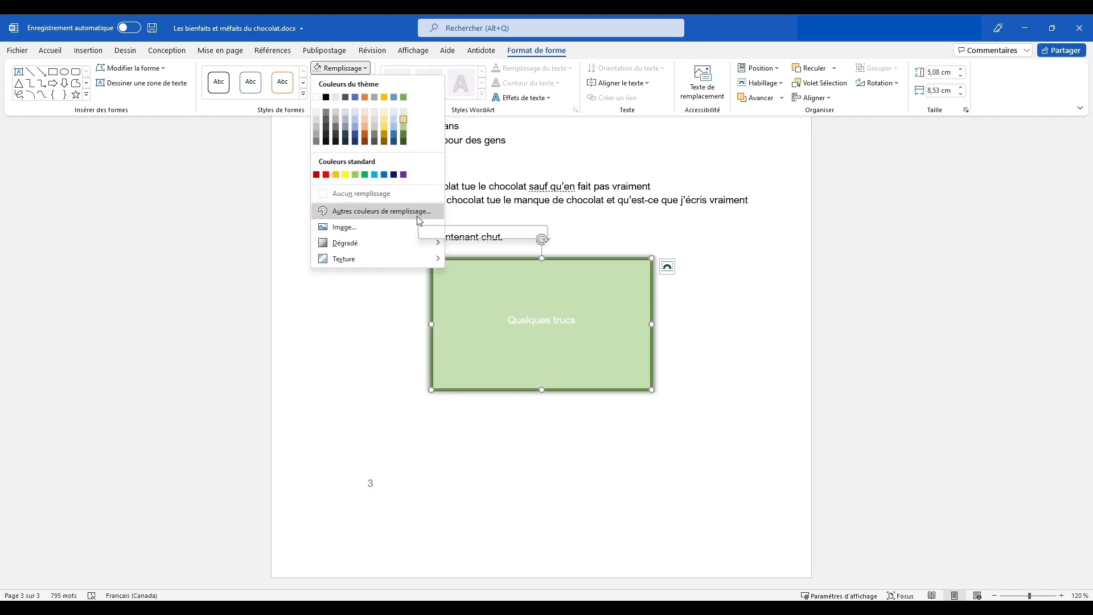
mouse_move(416, 245)
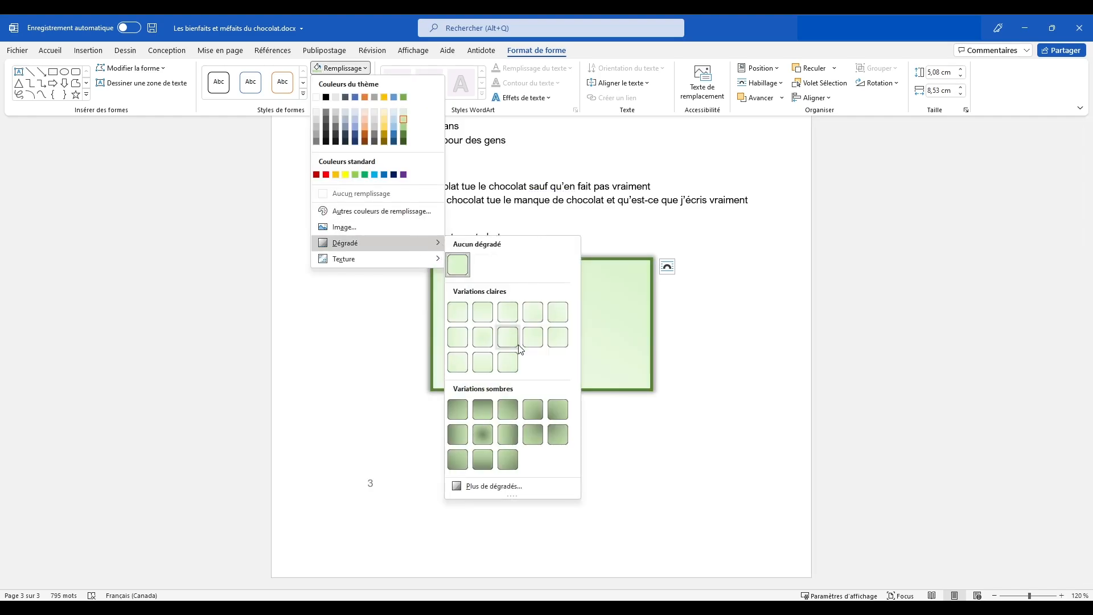
click(483, 434)
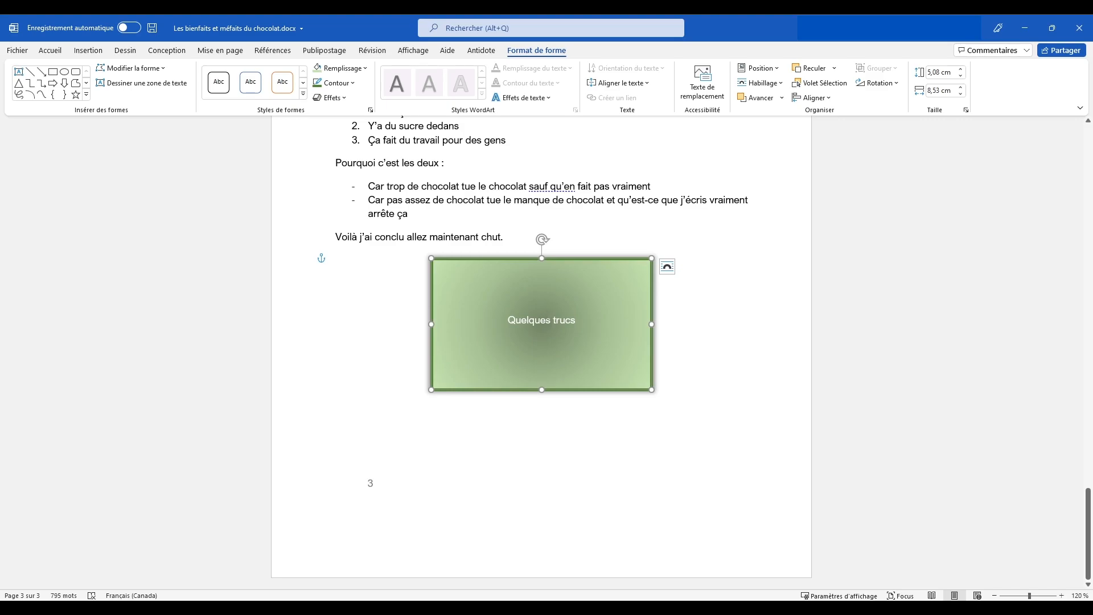
Step: Set the rectangle's outline to the dash-dot style with the last, most irregular wavy sketch (Croquis) effect
scroll(672, 343, up, 1)
click(335, 83)
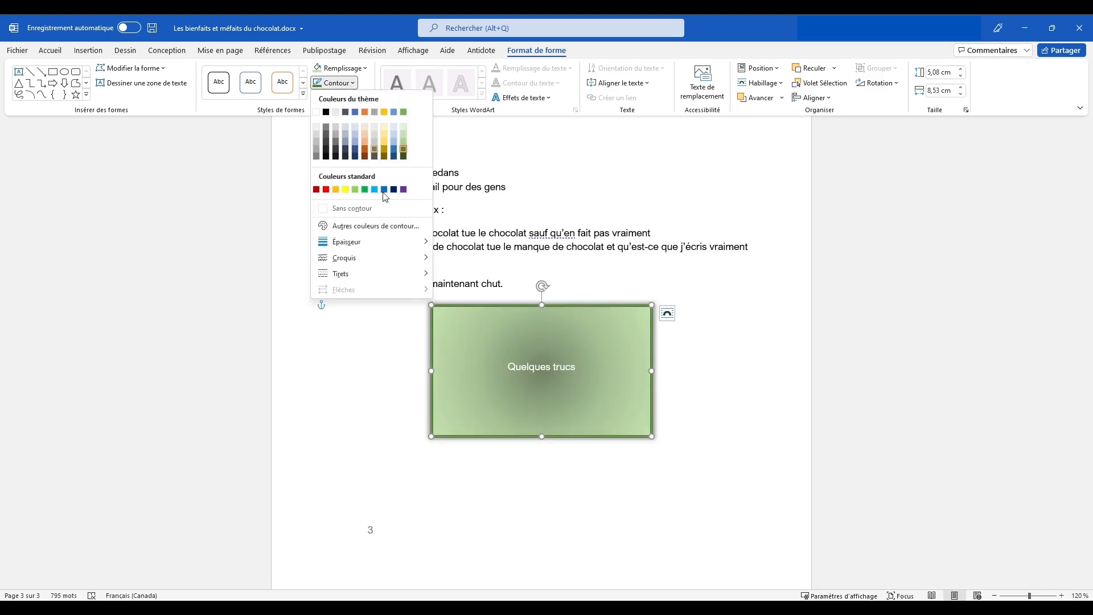
mouse_move(396, 263)
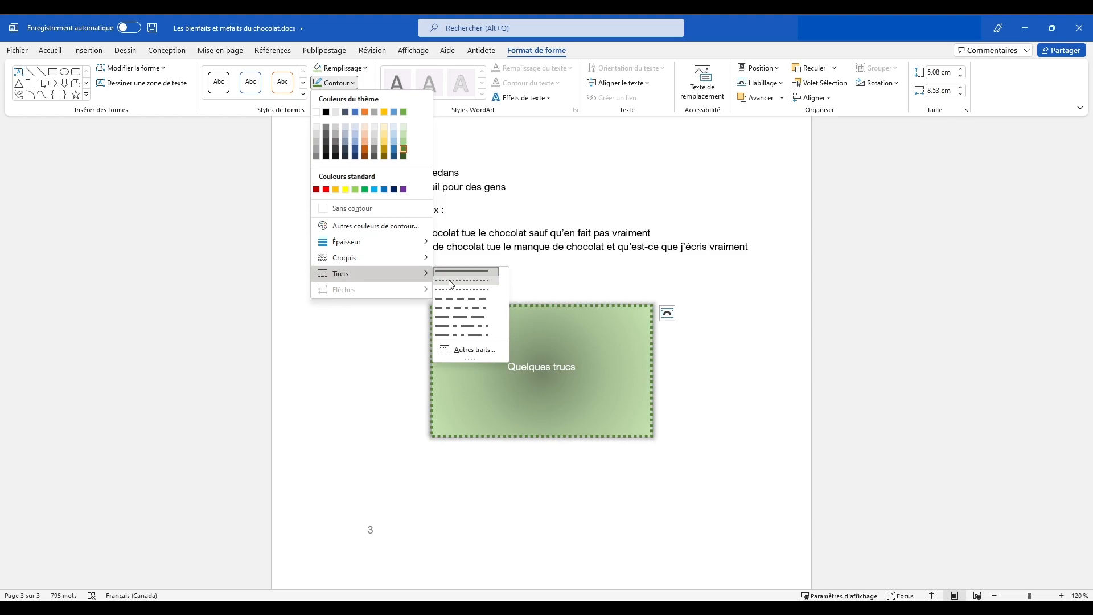
click(459, 308)
click(334, 83)
mouse_move(410, 262)
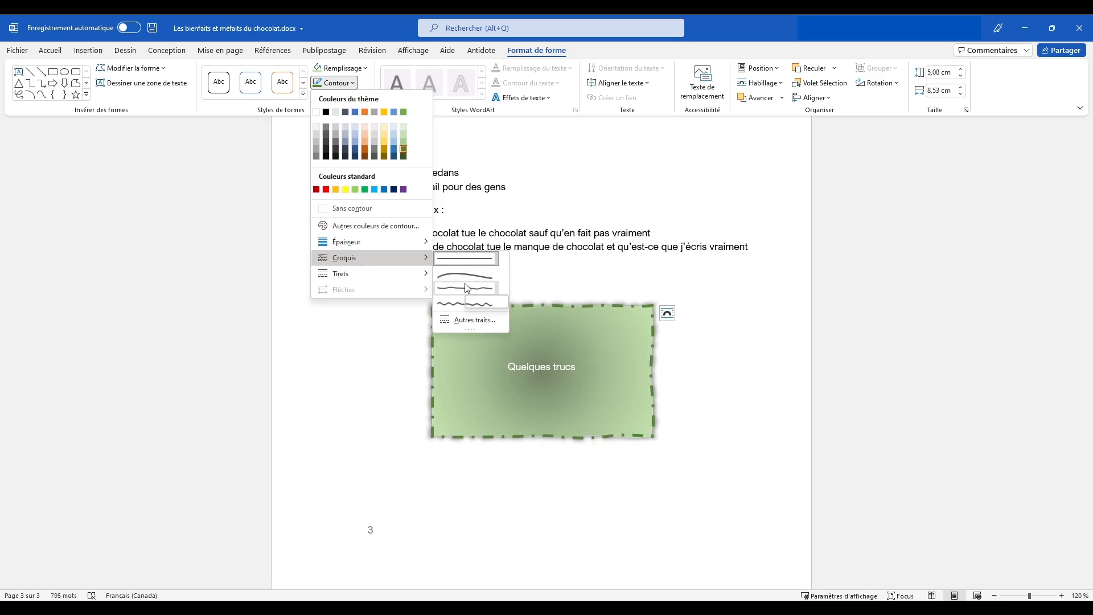
click(475, 306)
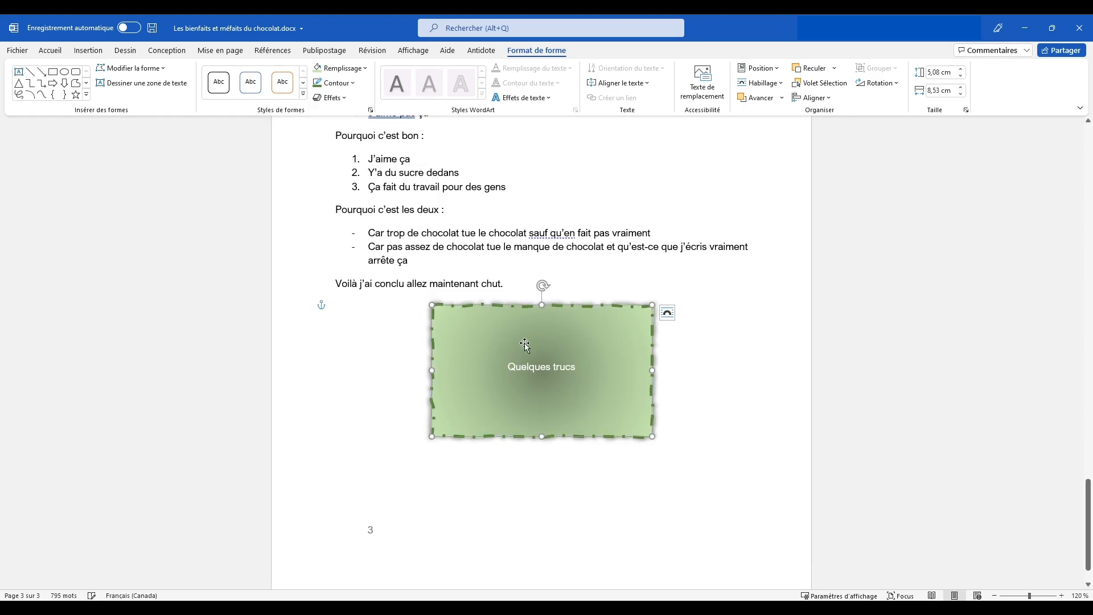
click(759, 370)
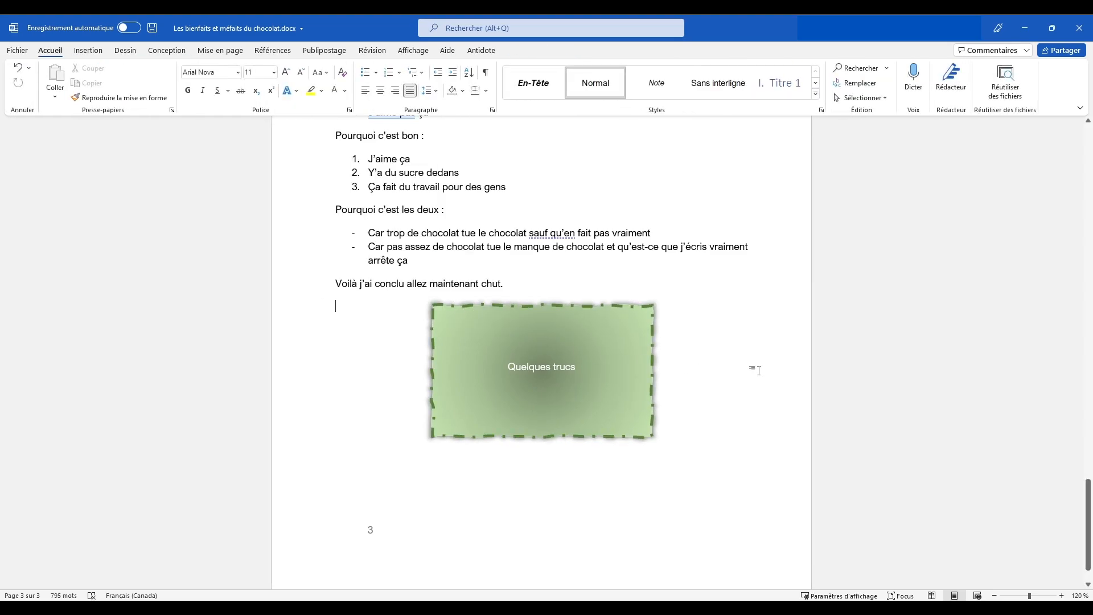
Step: Resize the green rectangle proportionally by eye to about 8.59 cm wide and 5.02 cm high
click(645, 355)
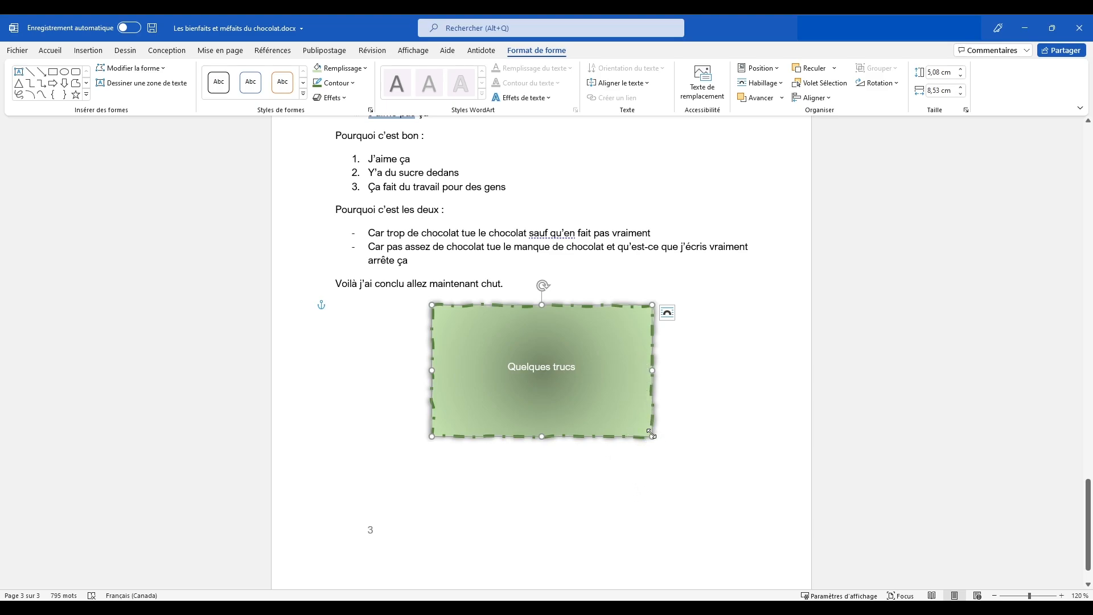
mouse_move(653, 436)
mouse_down()
mouse_move(627, 442)
mouse_move(647, 431)
mouse_move(615, 434)
mouse_move(654, 432)
mouse_move(584, 410)
mouse_move(642, 444)
mouse_move(676, 407)
mouse_move(616, 394)
mouse_move(608, 438)
mouse_move(649, 442)
mouse_move(644, 424)
mouse_move(633, 431)
mouse_move(647, 433)
mouse_move(639, 445)
mouse_move(627, 407)
mouse_move(651, 417)
mouse_move(650, 431)
mouse_up()
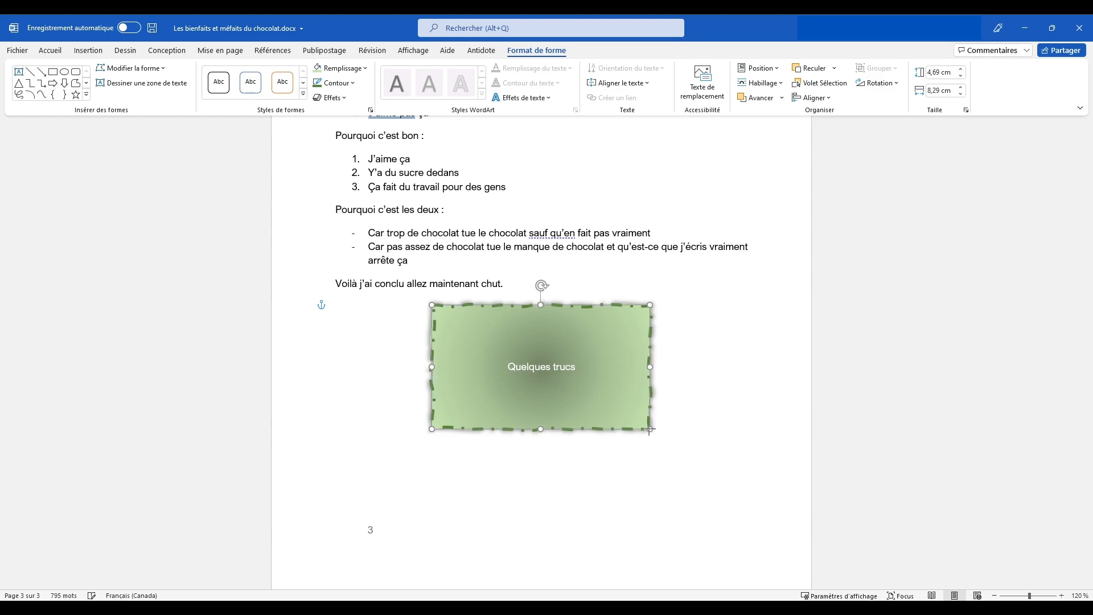
mouse_move(651, 430)
mouse_down()
mouse_move(642, 445)
mouse_move(623, 419)
mouse_move(642, 446)
mouse_move(646, 434)
mouse_move(655, 440)
mouse_up()
click(600, 476)
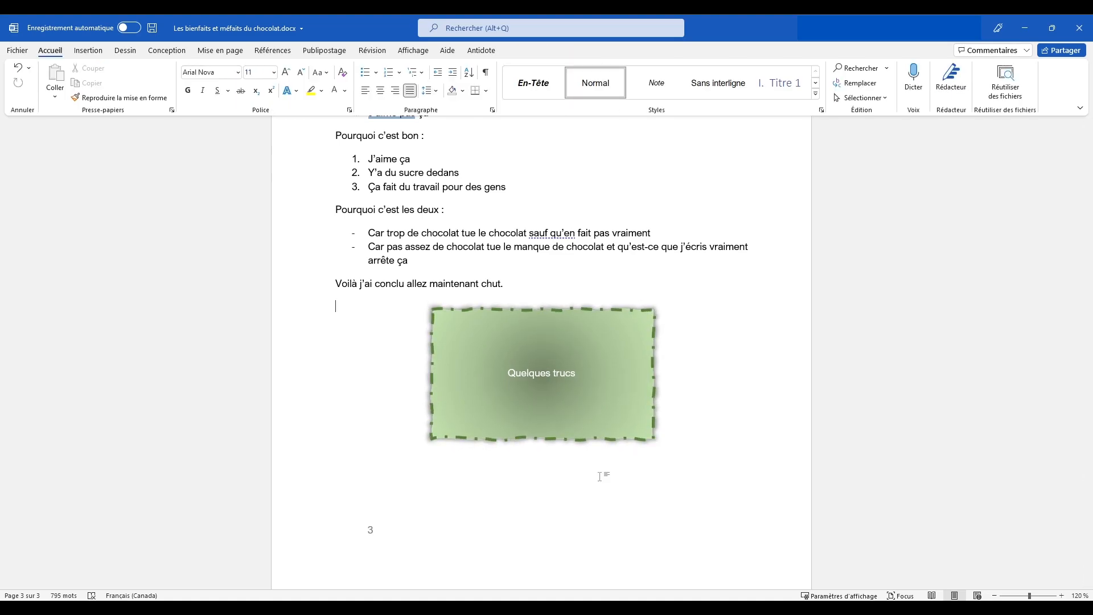
click(598, 400)
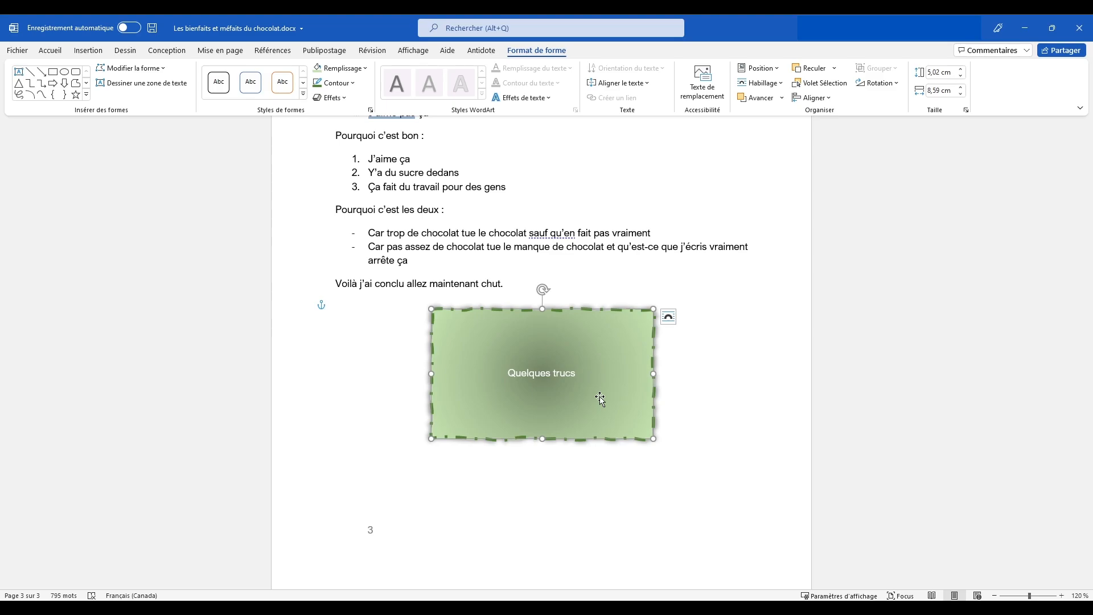
Step: Group the "Quelques trucs" text box with the green rectangle behind it into a single object
click(561, 370)
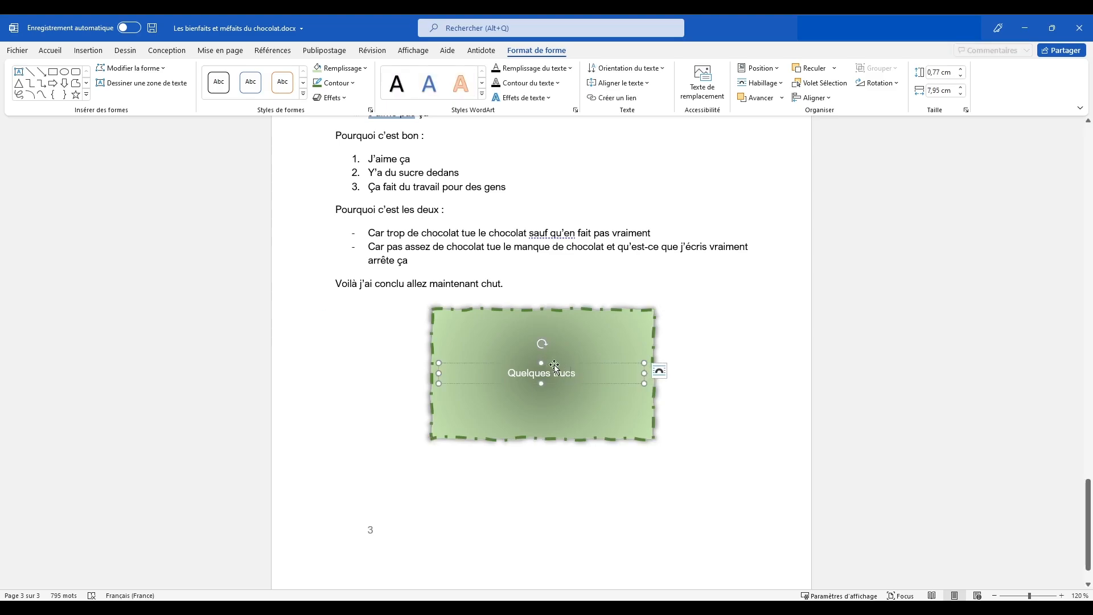
click(611, 337)
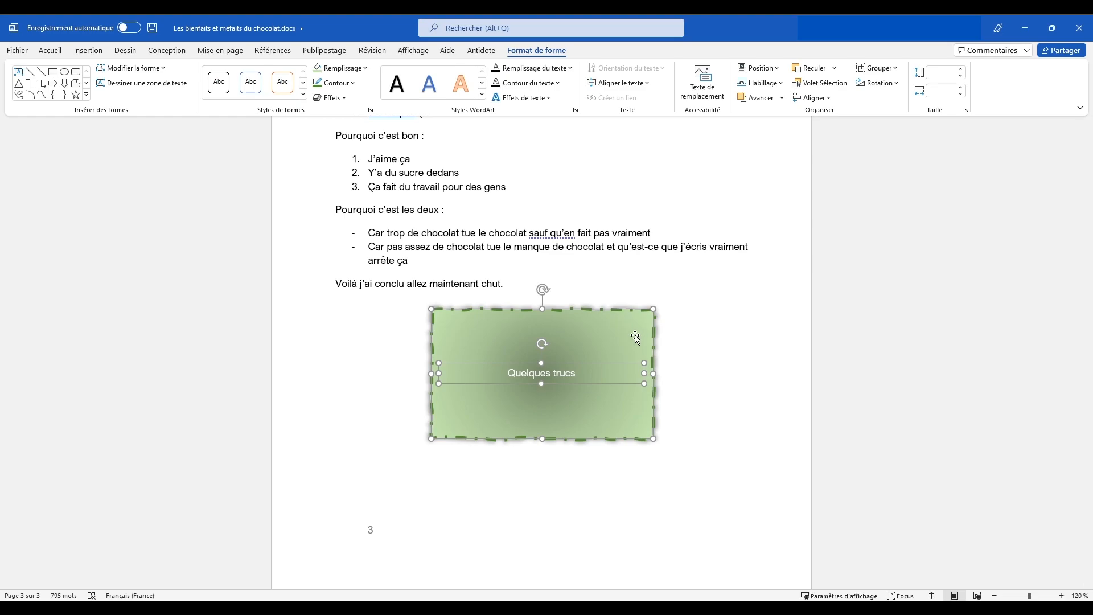
right_click(612, 341)
mouse_move(672, 418)
click(781, 418)
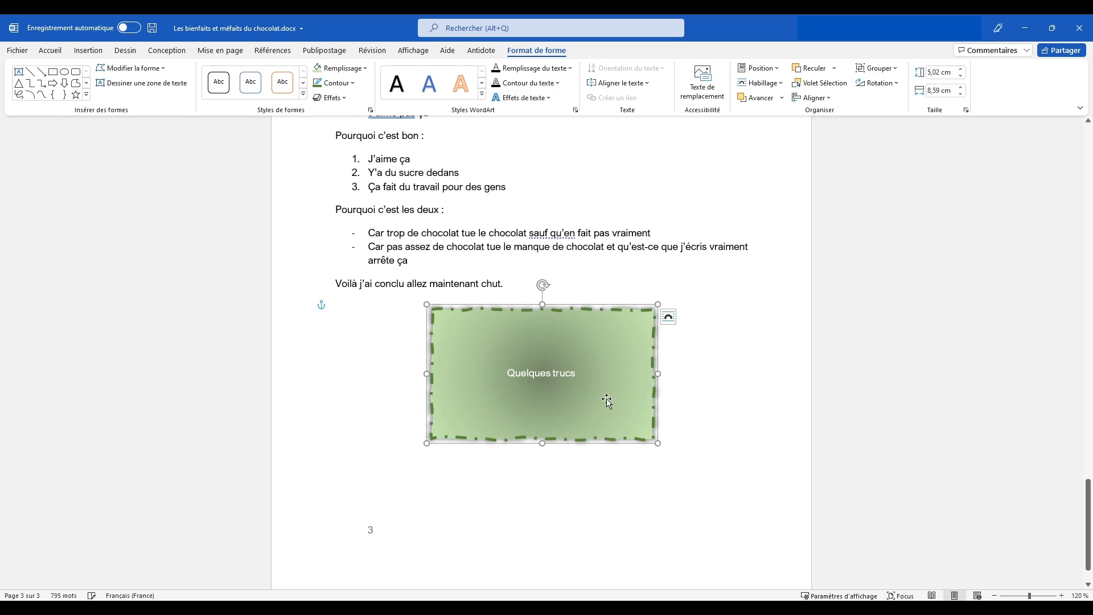
Step: Move the grouped rectangle and text box slightly down and enlarge the group to about 9.59 cm wide and 5.35 cm high
mouse_move(584, 411)
mouse_down()
mouse_move(588, 449)
mouse_move(590, 403)
mouse_move(573, 439)
mouse_move(592, 439)
mouse_move(587, 430)
mouse_up()
drag(655, 462, 683, 468)
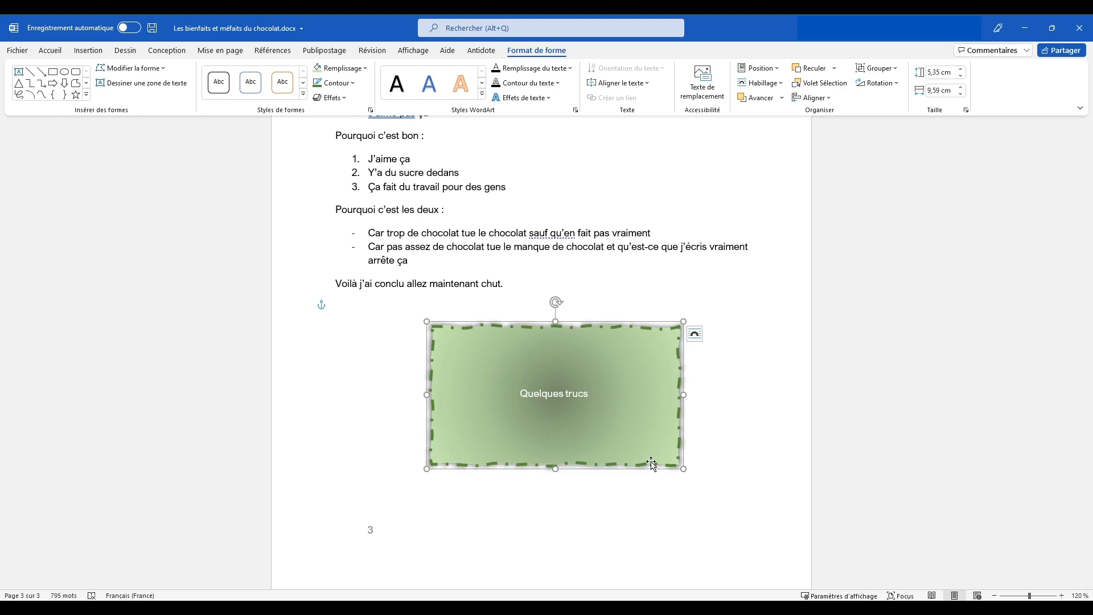
Step: Delete the grouped rectangle and text box from the end of the essay
key(Delete)
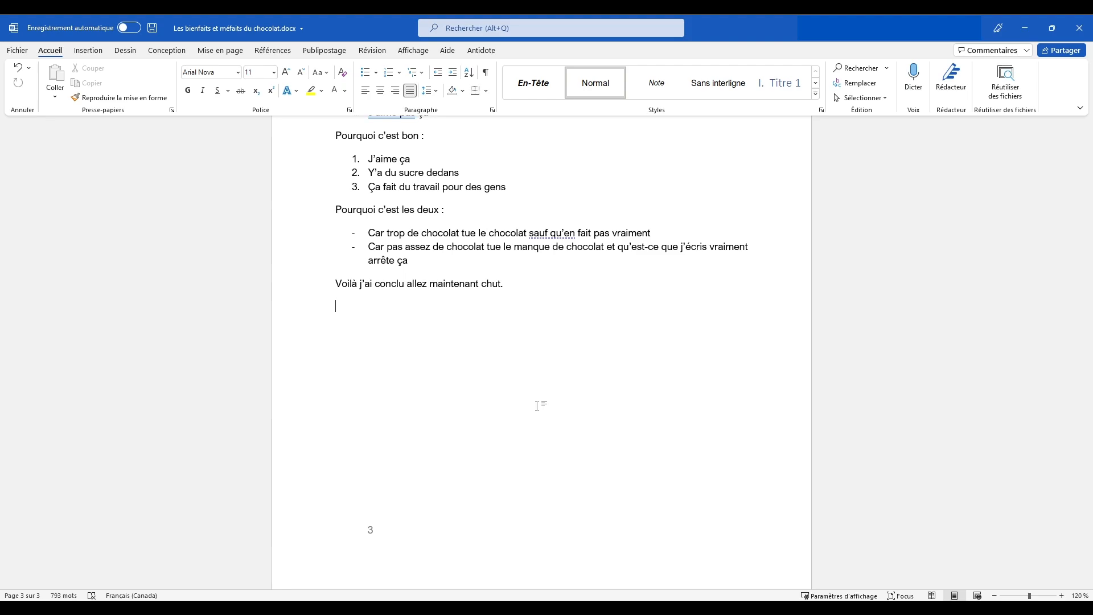
Step: Place the insertion point at the end of the Conclusion section's opening paragraph, after "bah regarde :"
scroll(536, 406, up, 5)
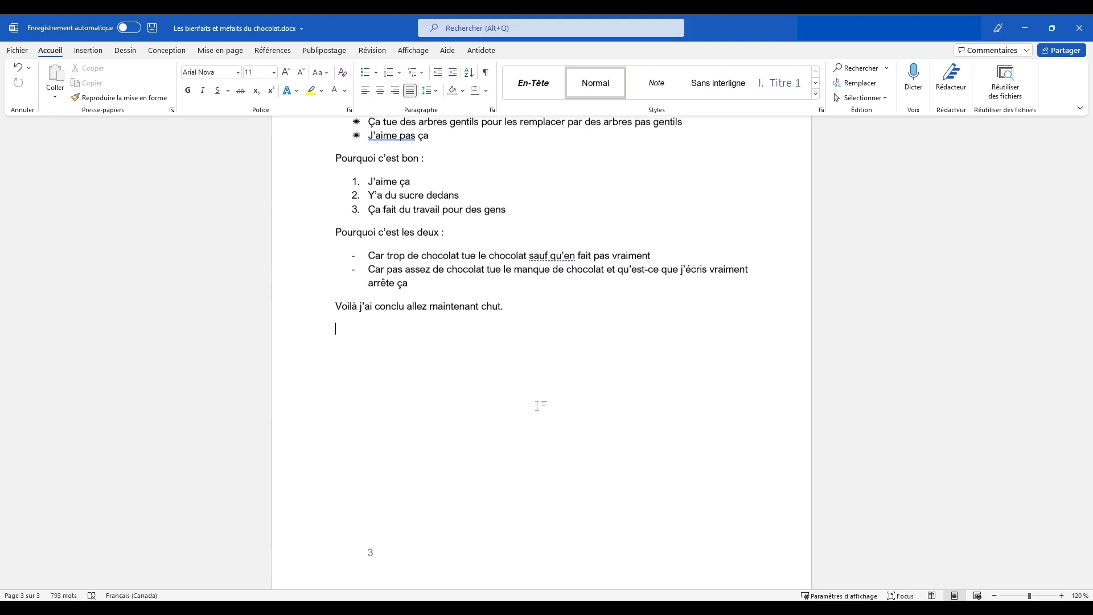
scroll(623, 273, up, 6)
drag(493, 402, 368, 312)
click(492, 405)
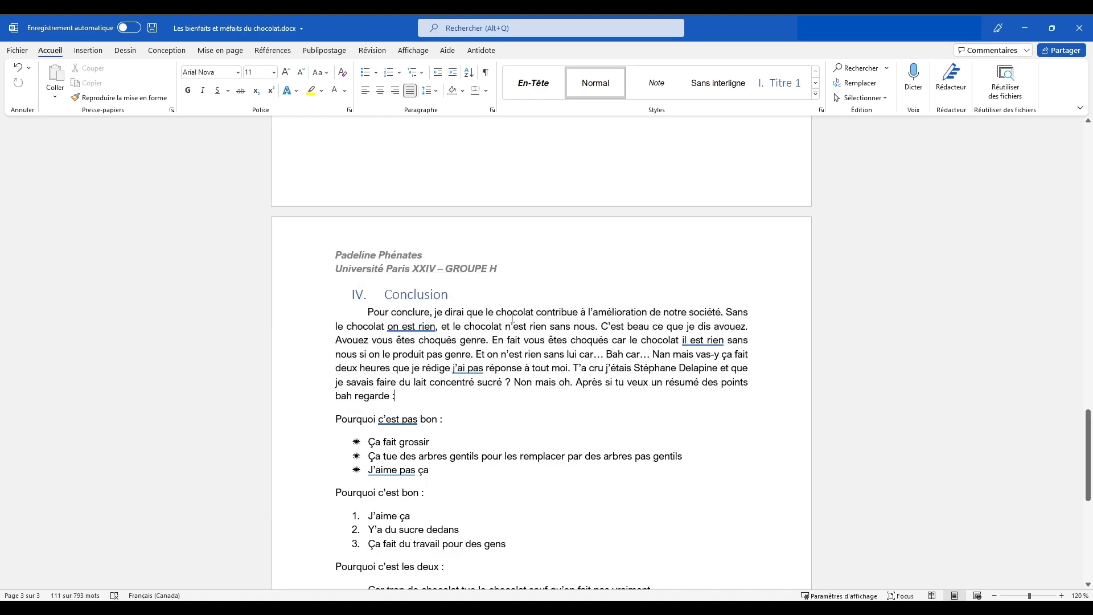